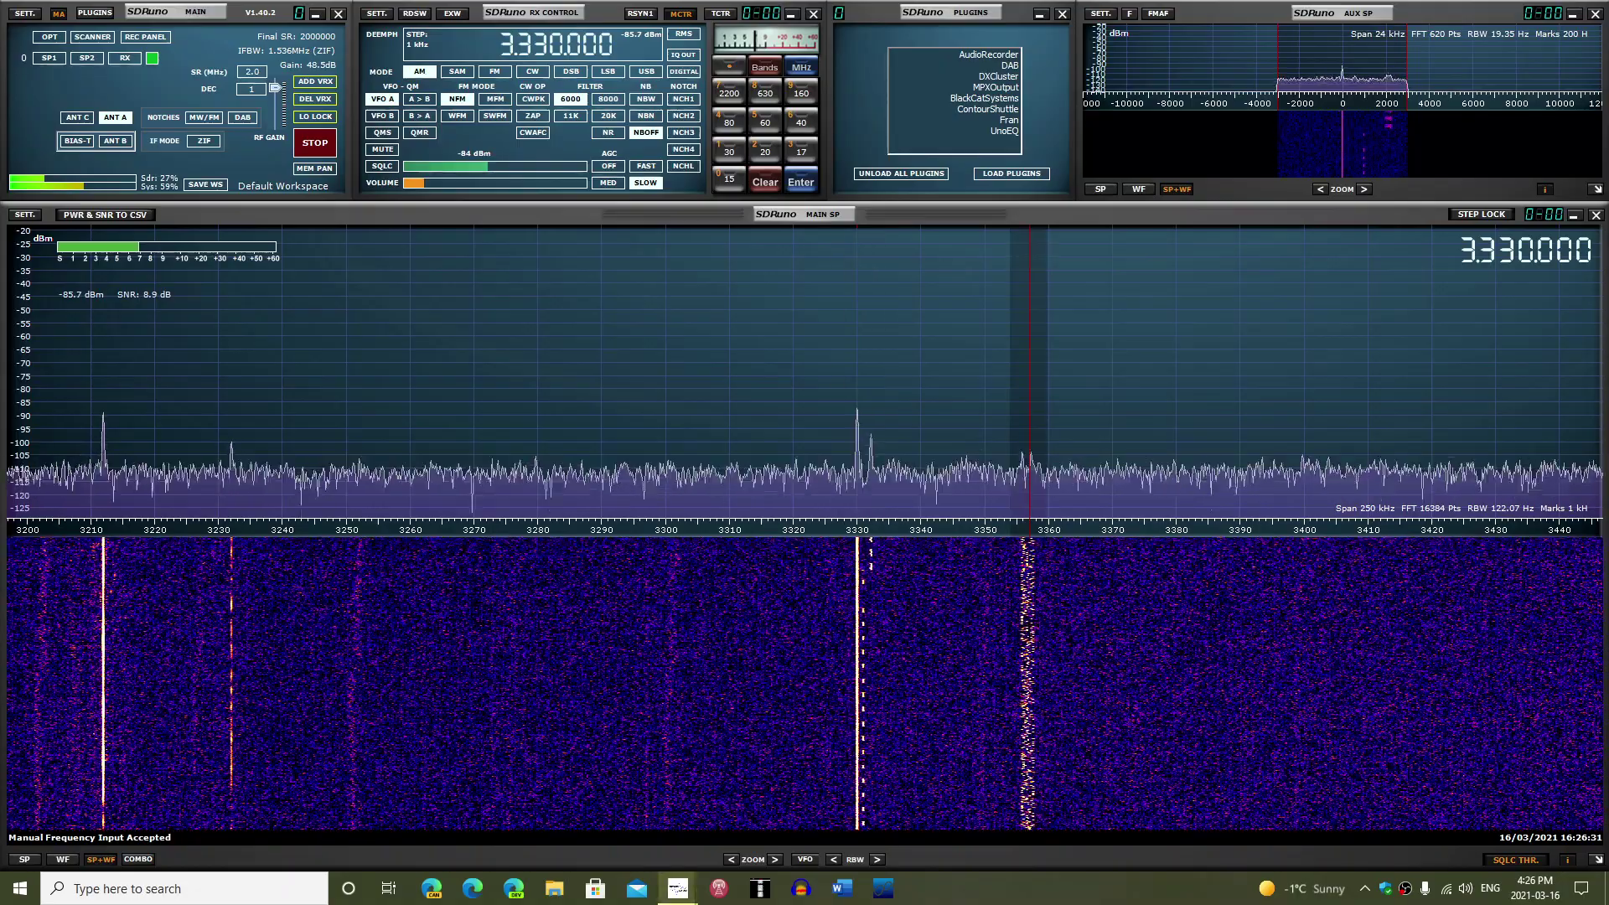
pyautogui.click(1030, 377)
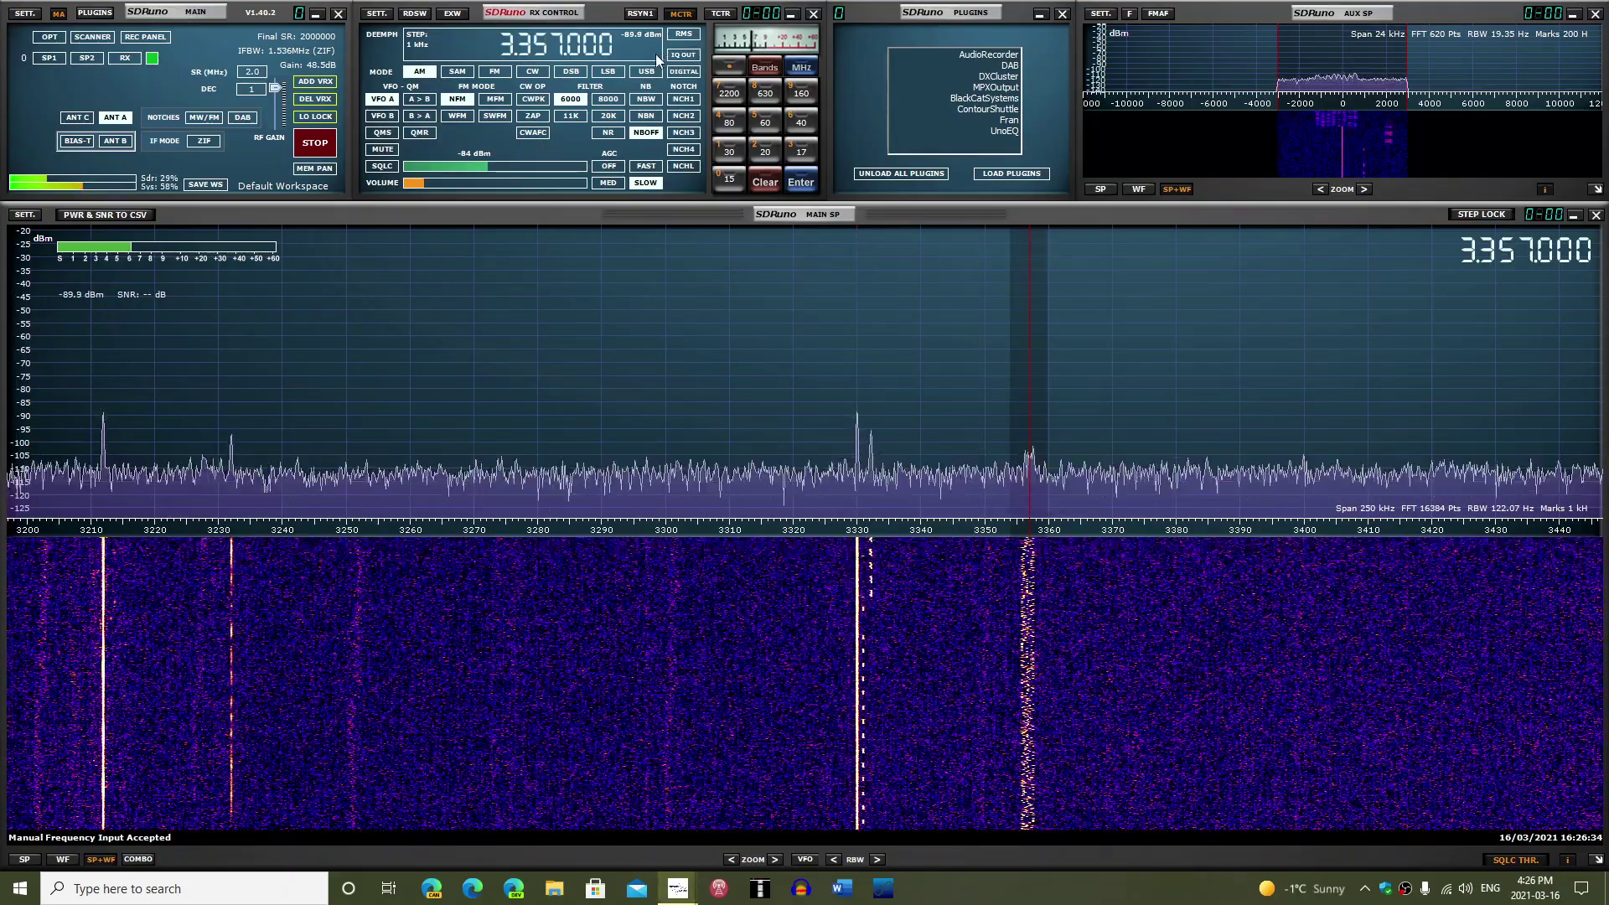
pyautogui.click(646, 71)
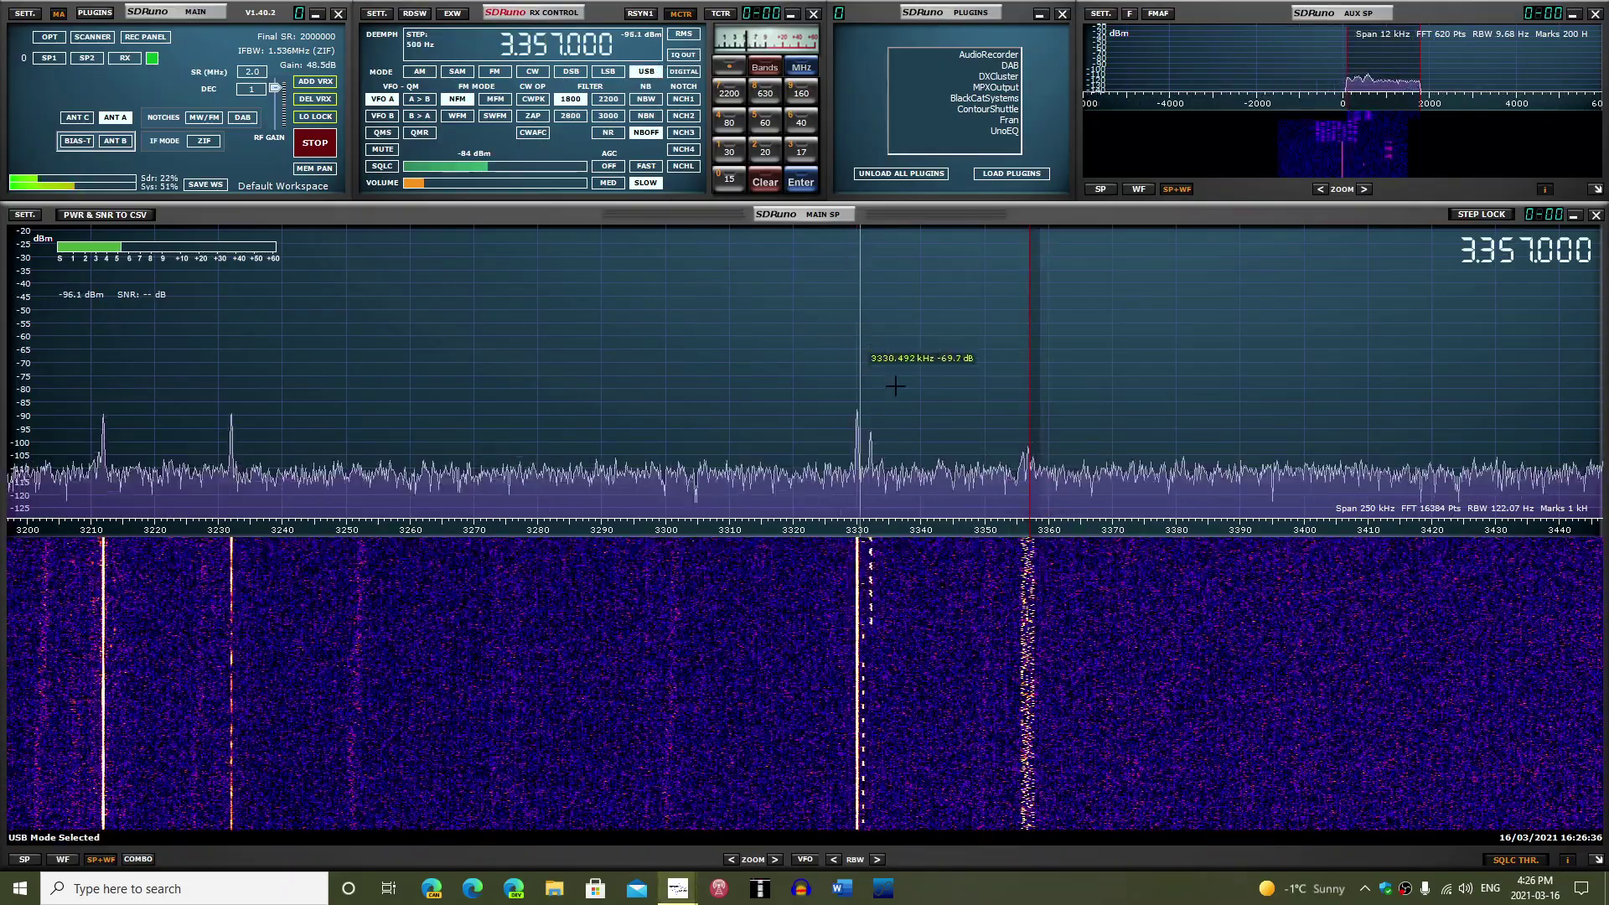
pyautogui.click(1024, 458)
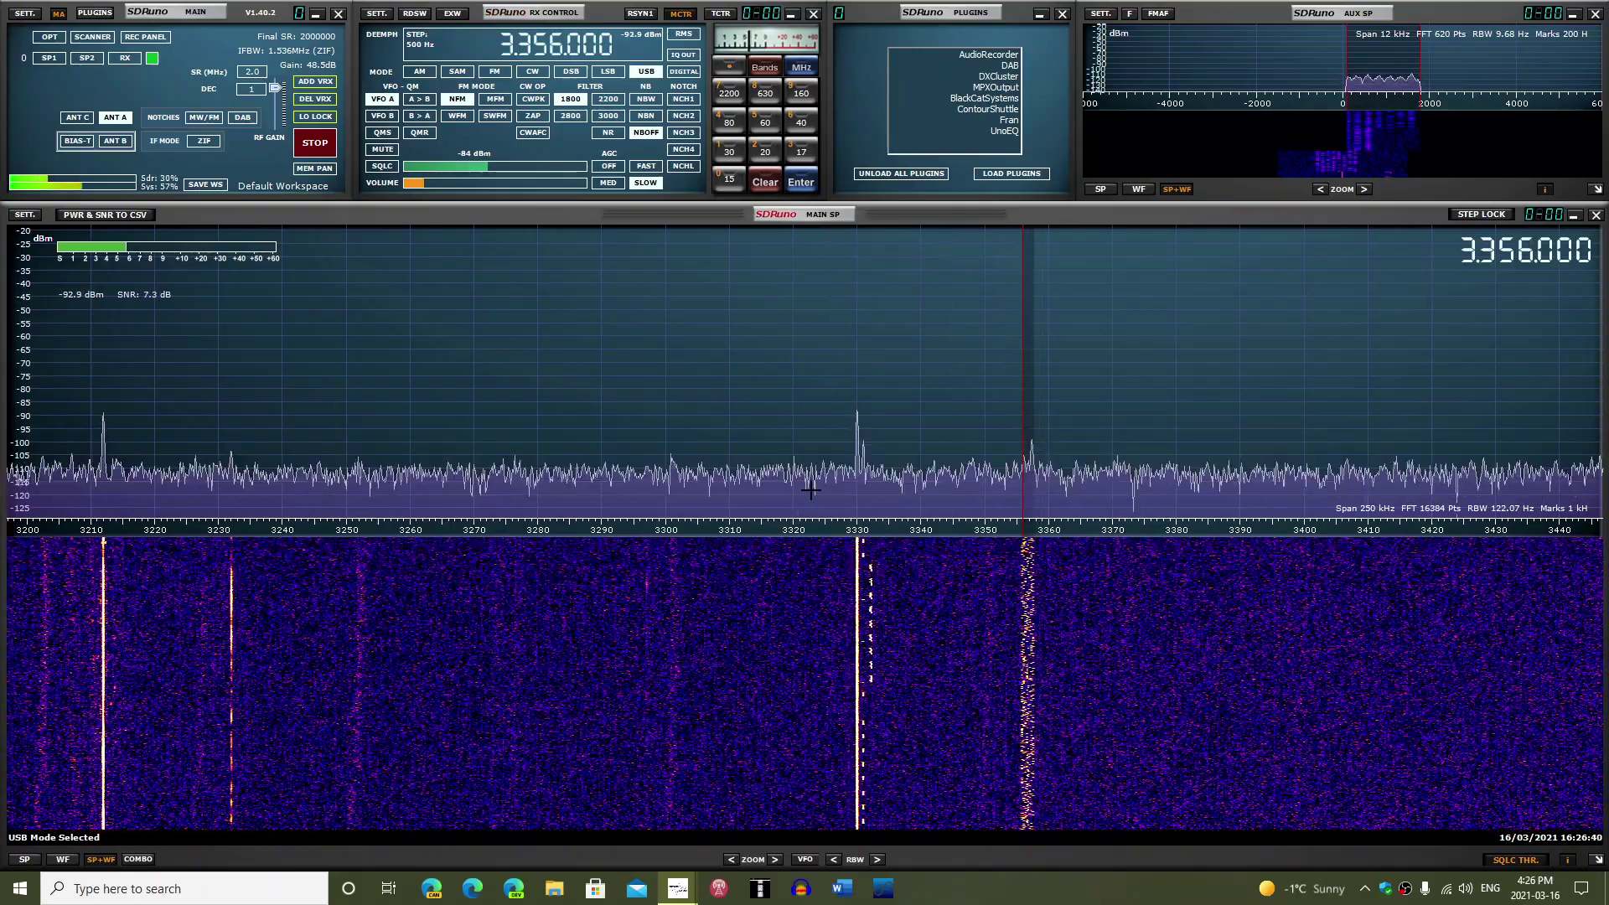
pyautogui.click(433, 183)
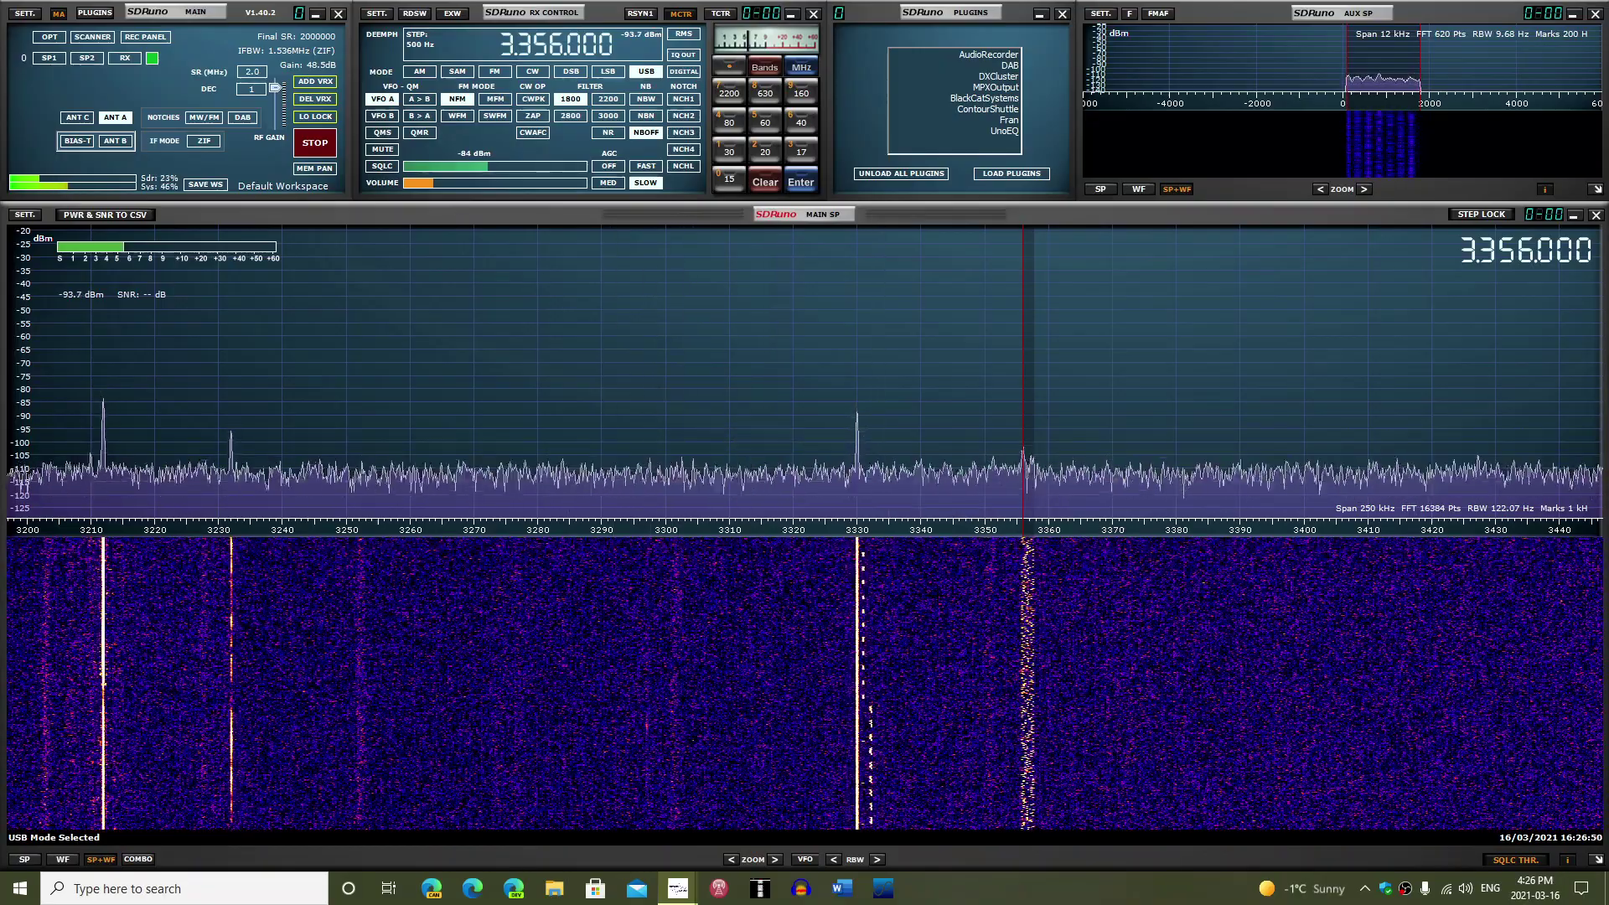
pyautogui.click(856, 578)
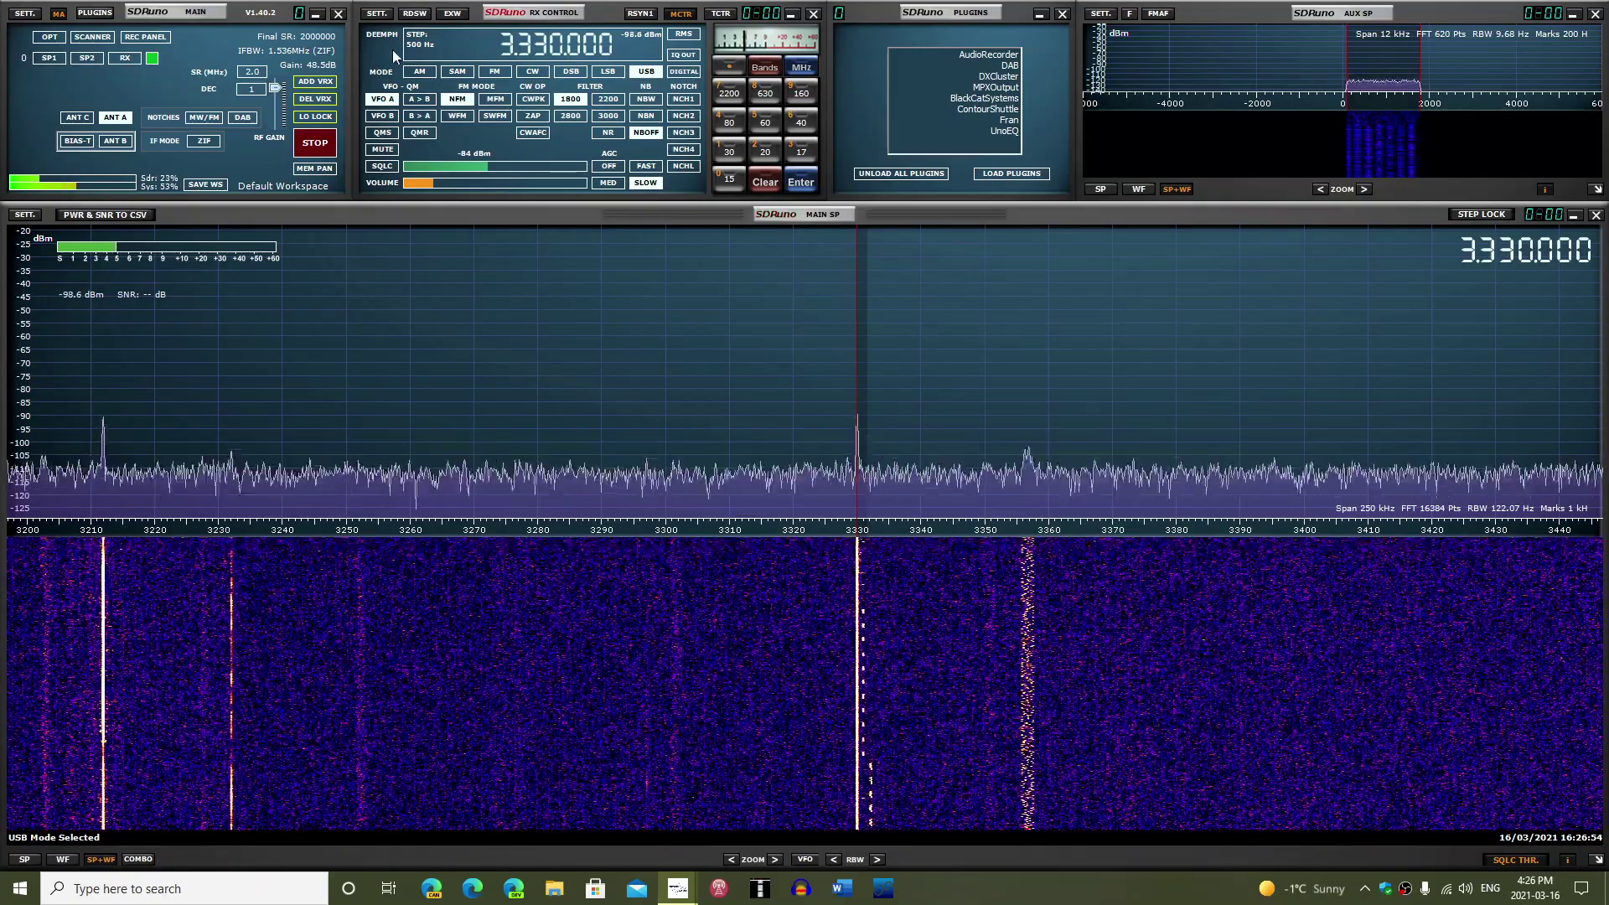
pyautogui.click(419, 71)
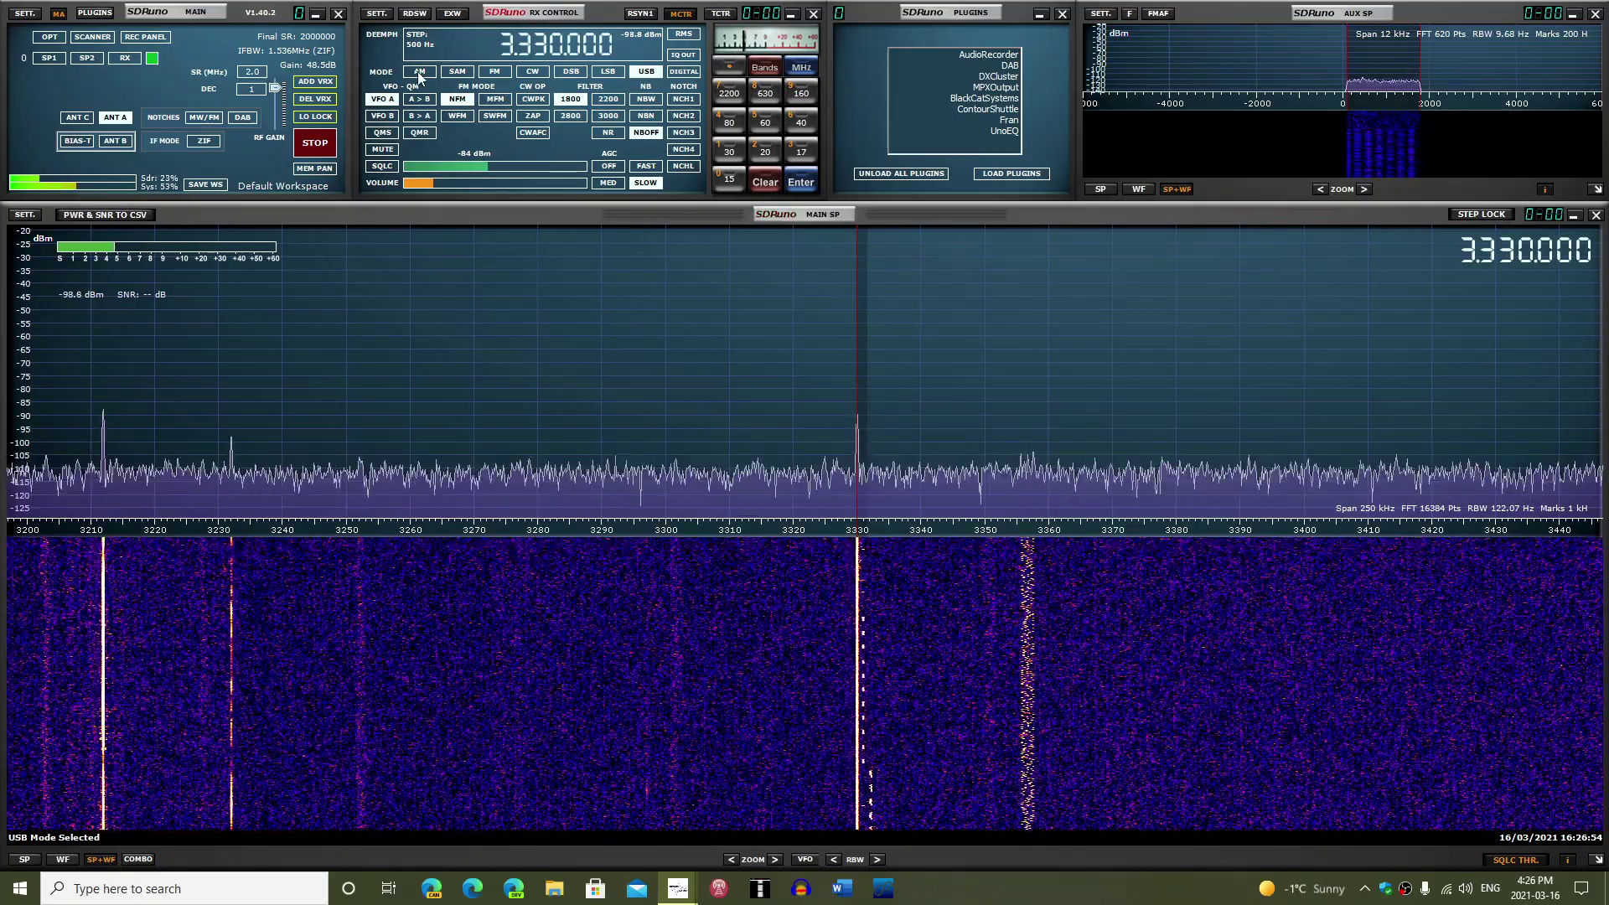
pyautogui.click(425, 183)
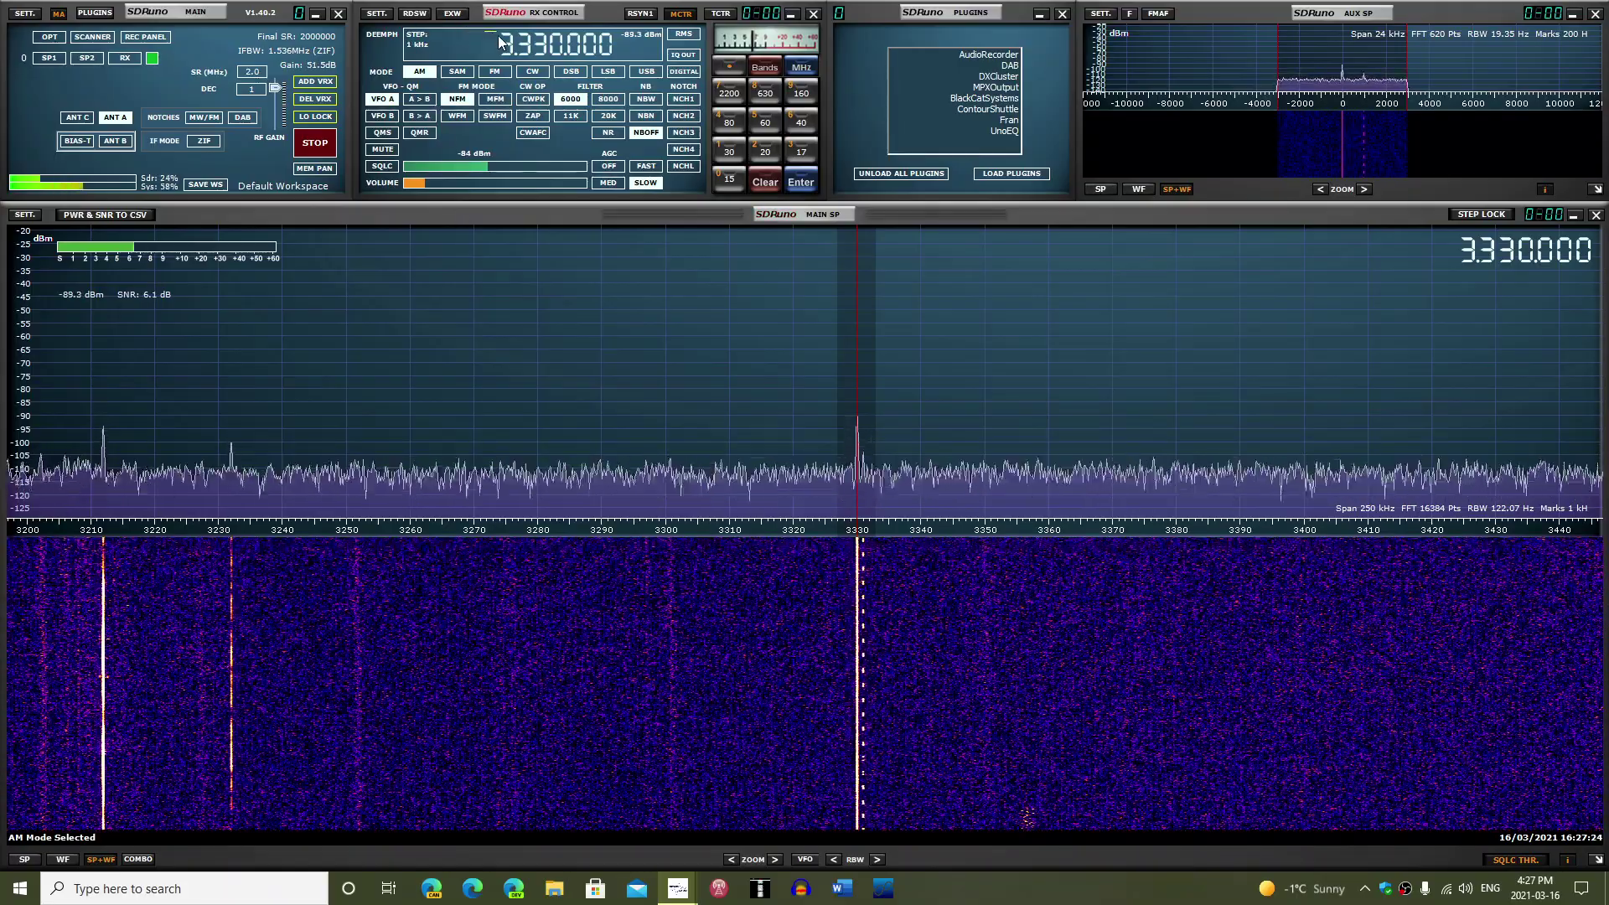
# Step: Tune to 5505 kHz in USB and raise the audio volume slightly
pyautogui.write('1000')
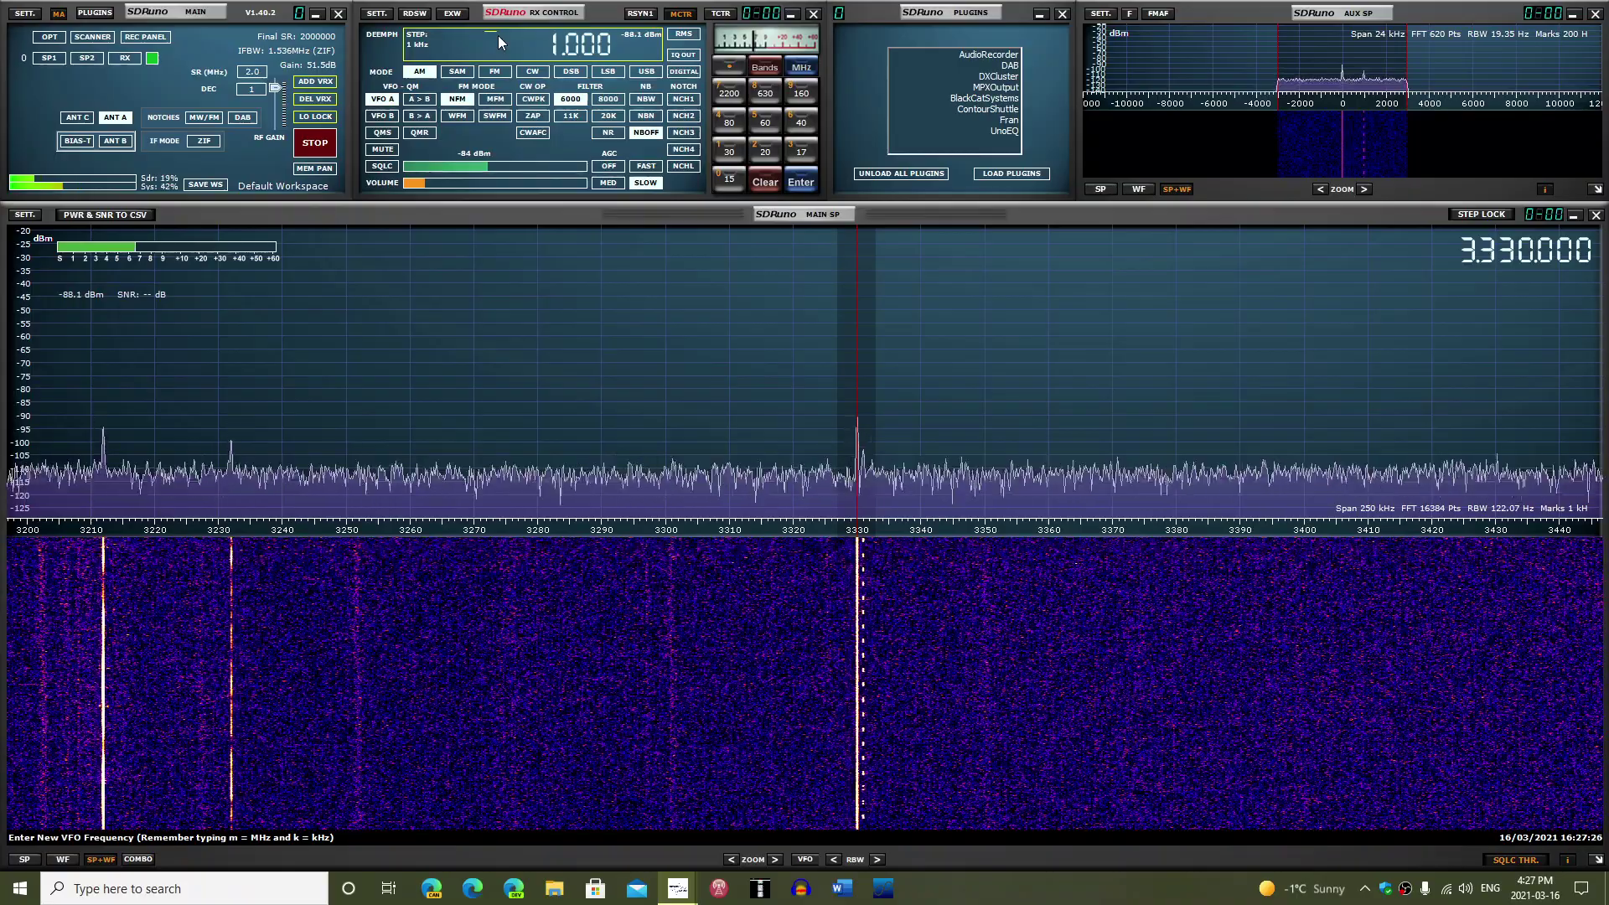
pyautogui.write('5505')
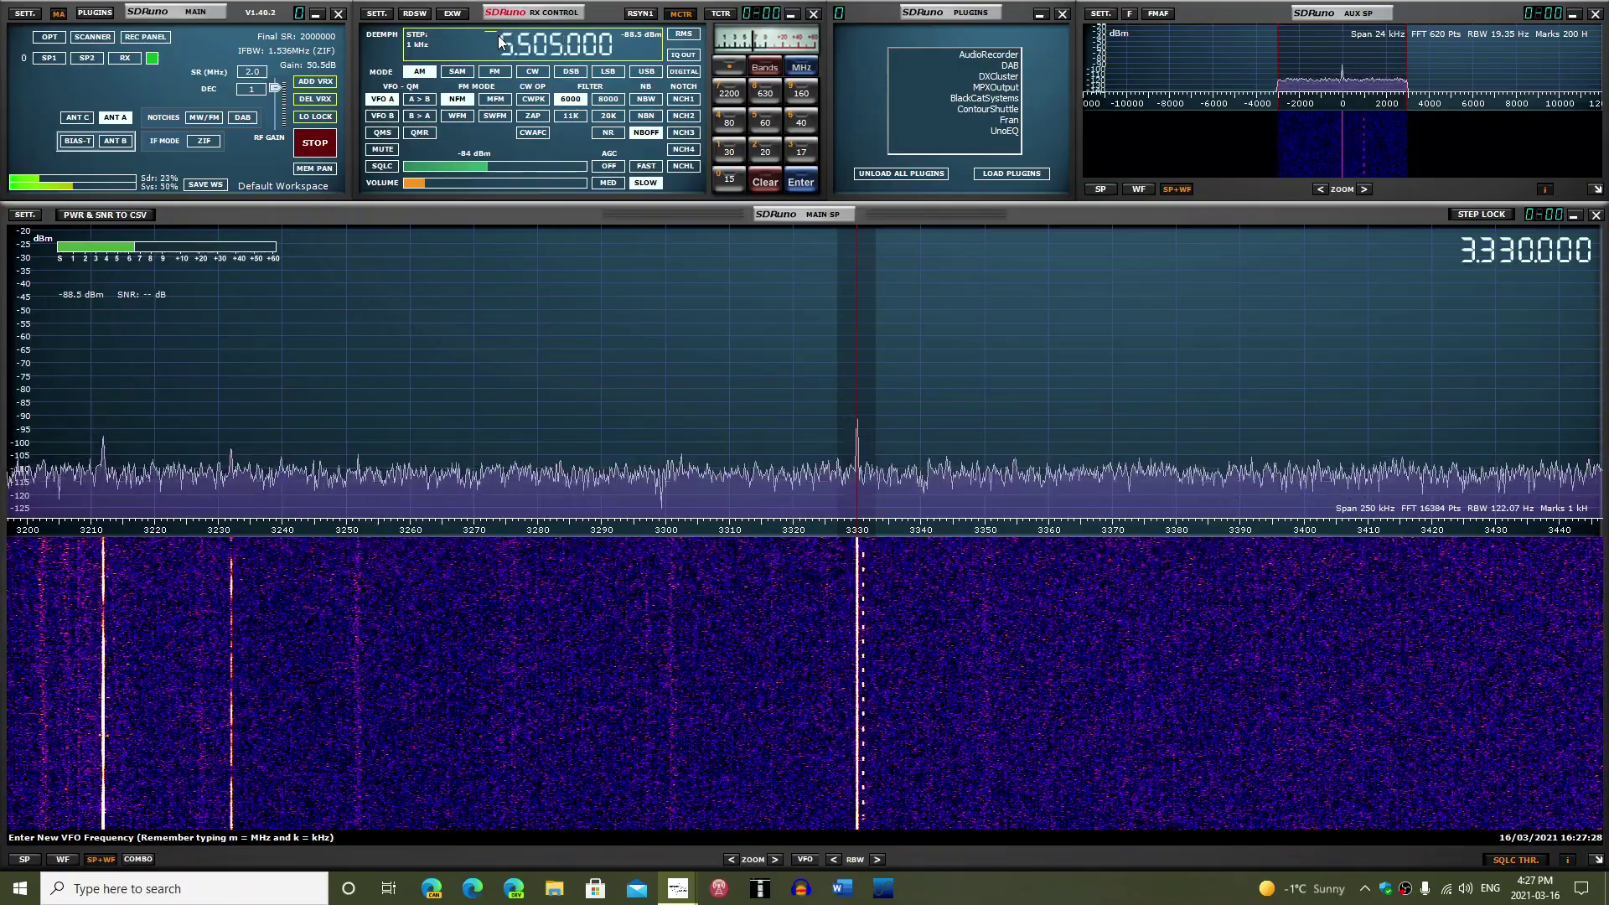
pyautogui.press('Return')
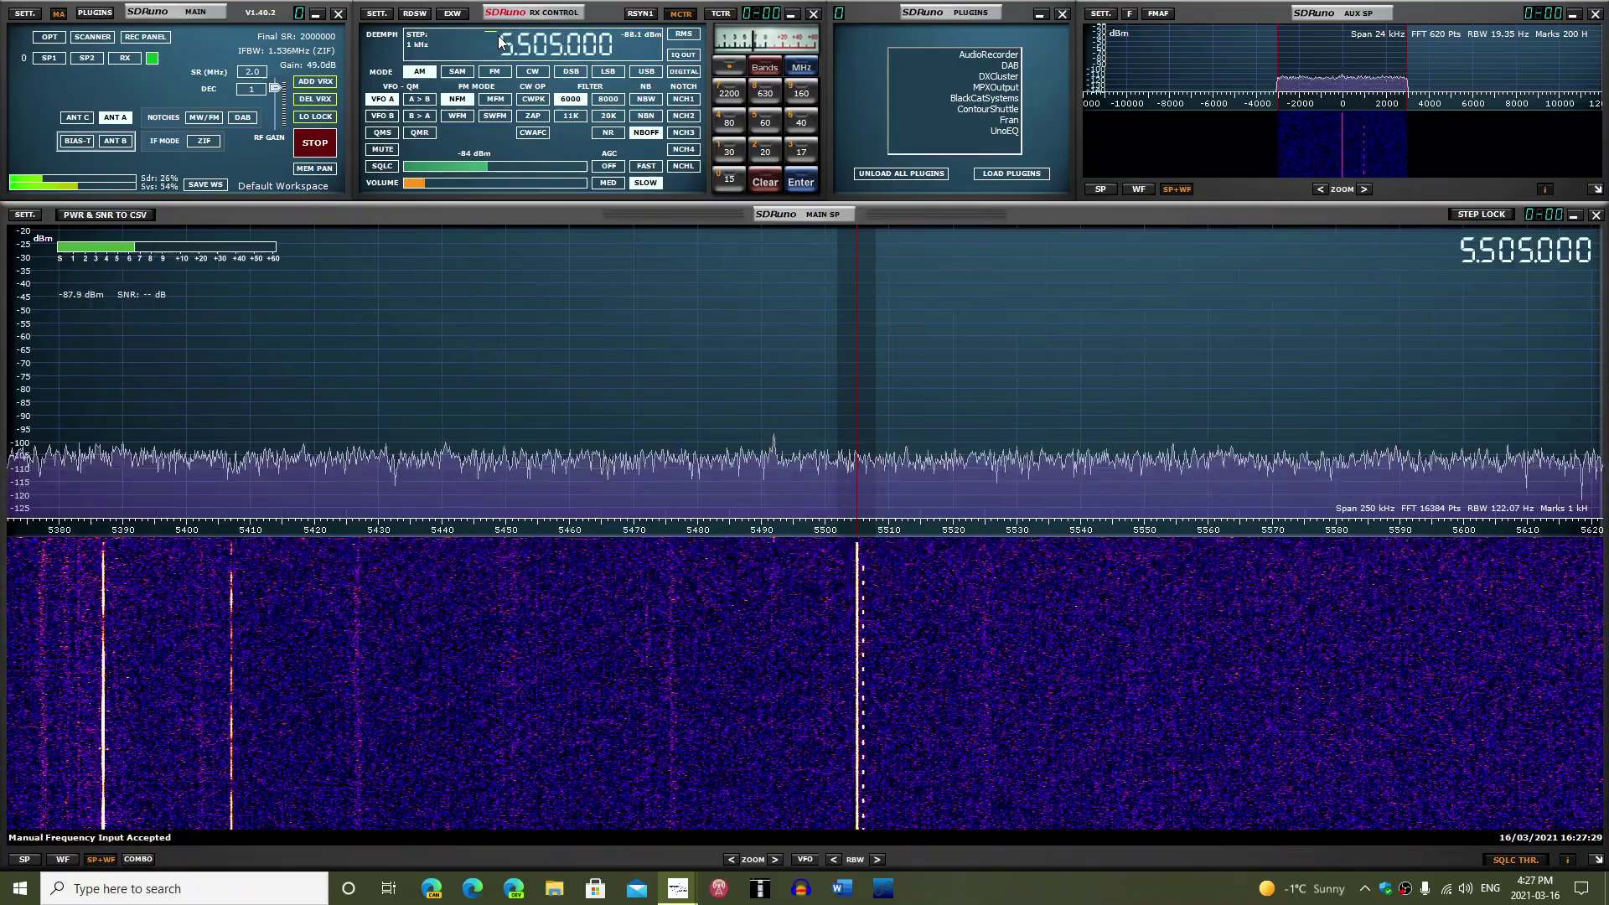
pyautogui.click(646, 71)
pyautogui.click(441, 182)
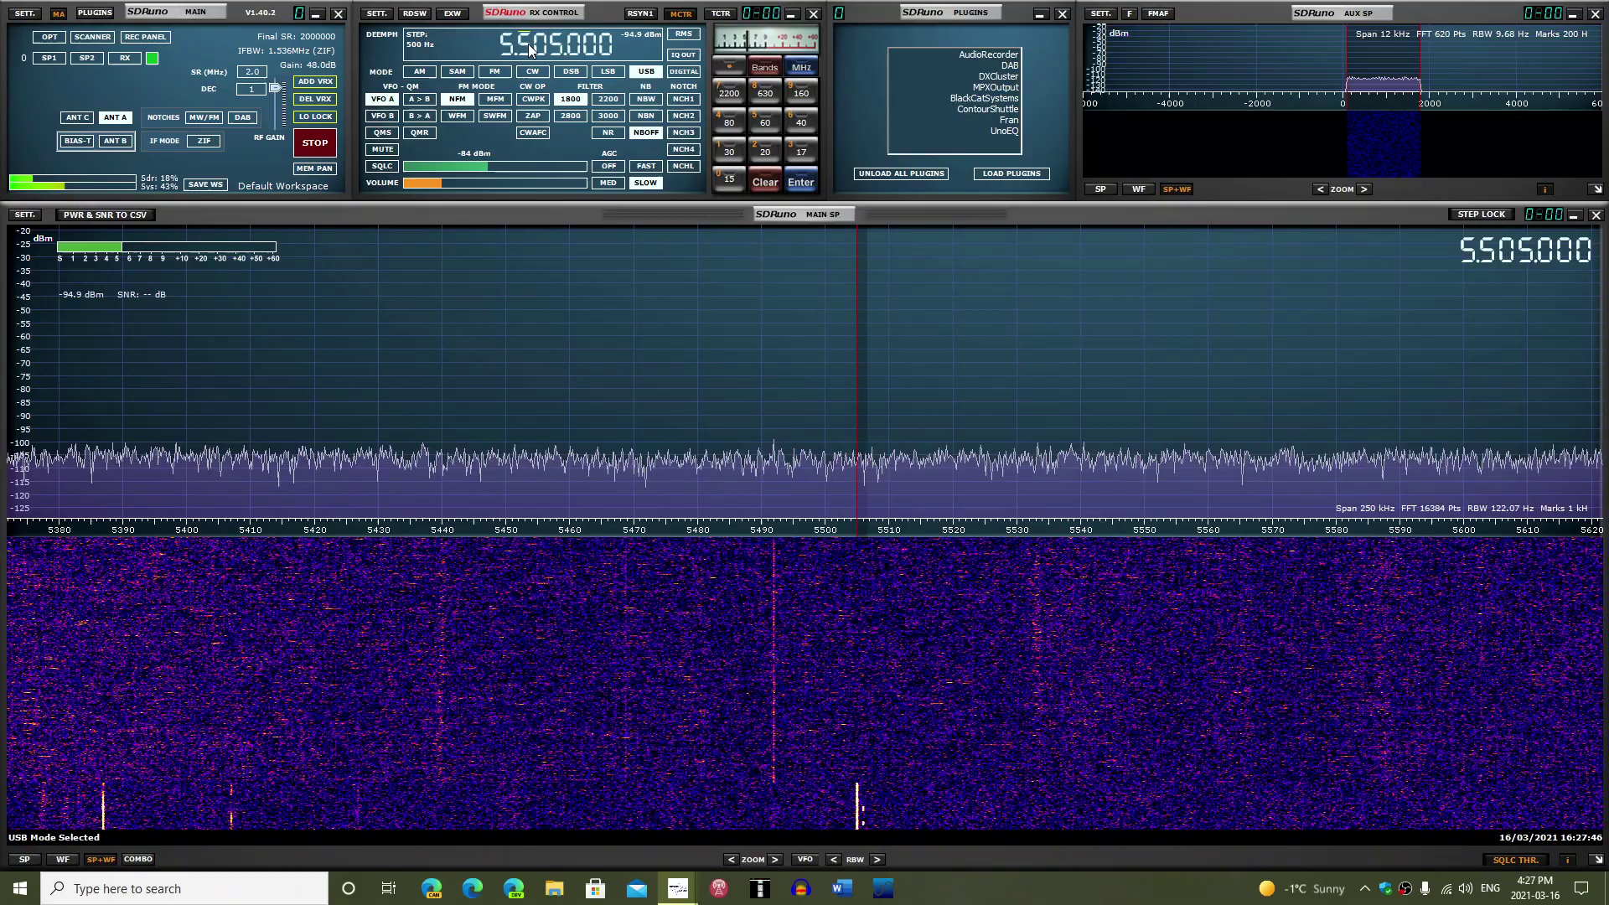
# Step: Jump to 7.5 MHz, tune onto the 7475 kHz signal, and start entering 10 MHz
pyautogui.write('1000')
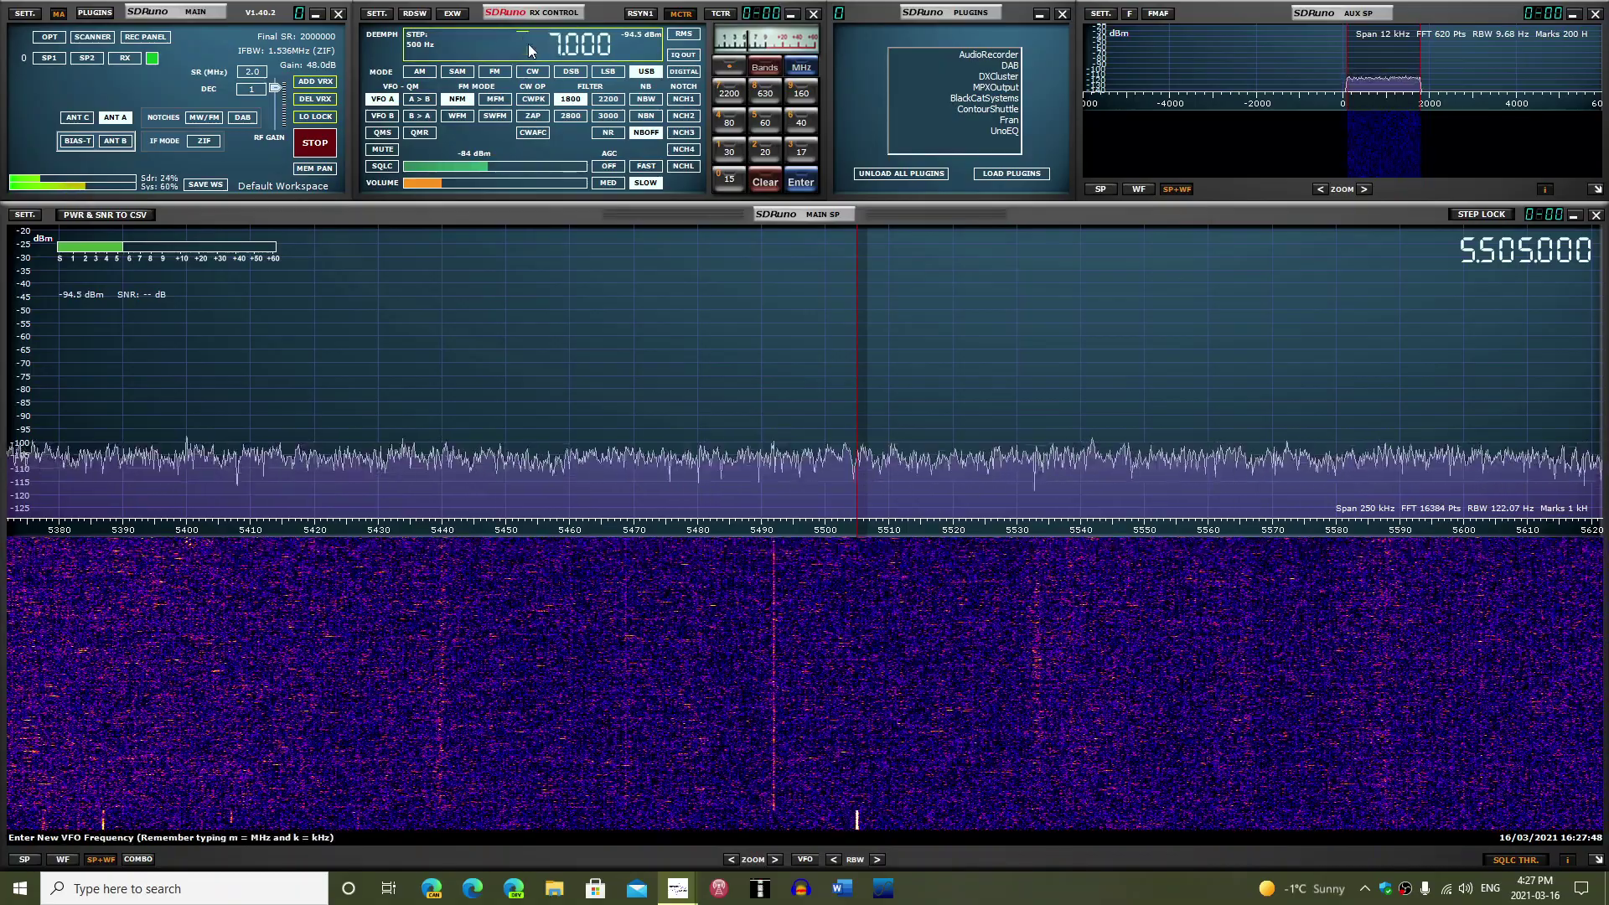
pyautogui.write('7500000')
pyautogui.press('Return')
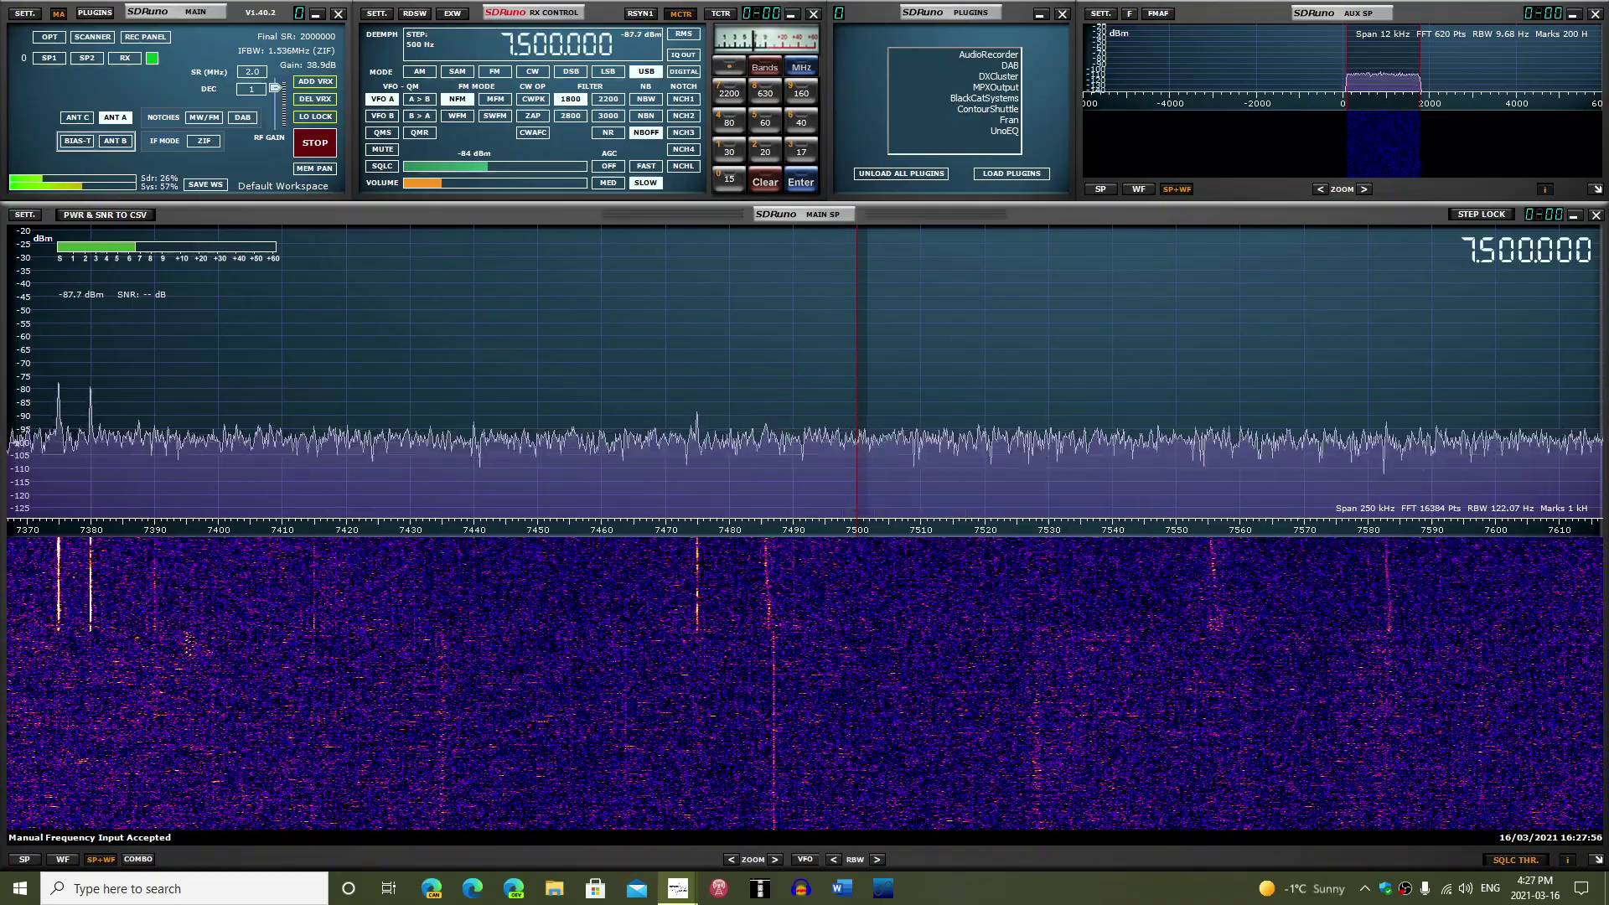
pyautogui.click(697, 377)
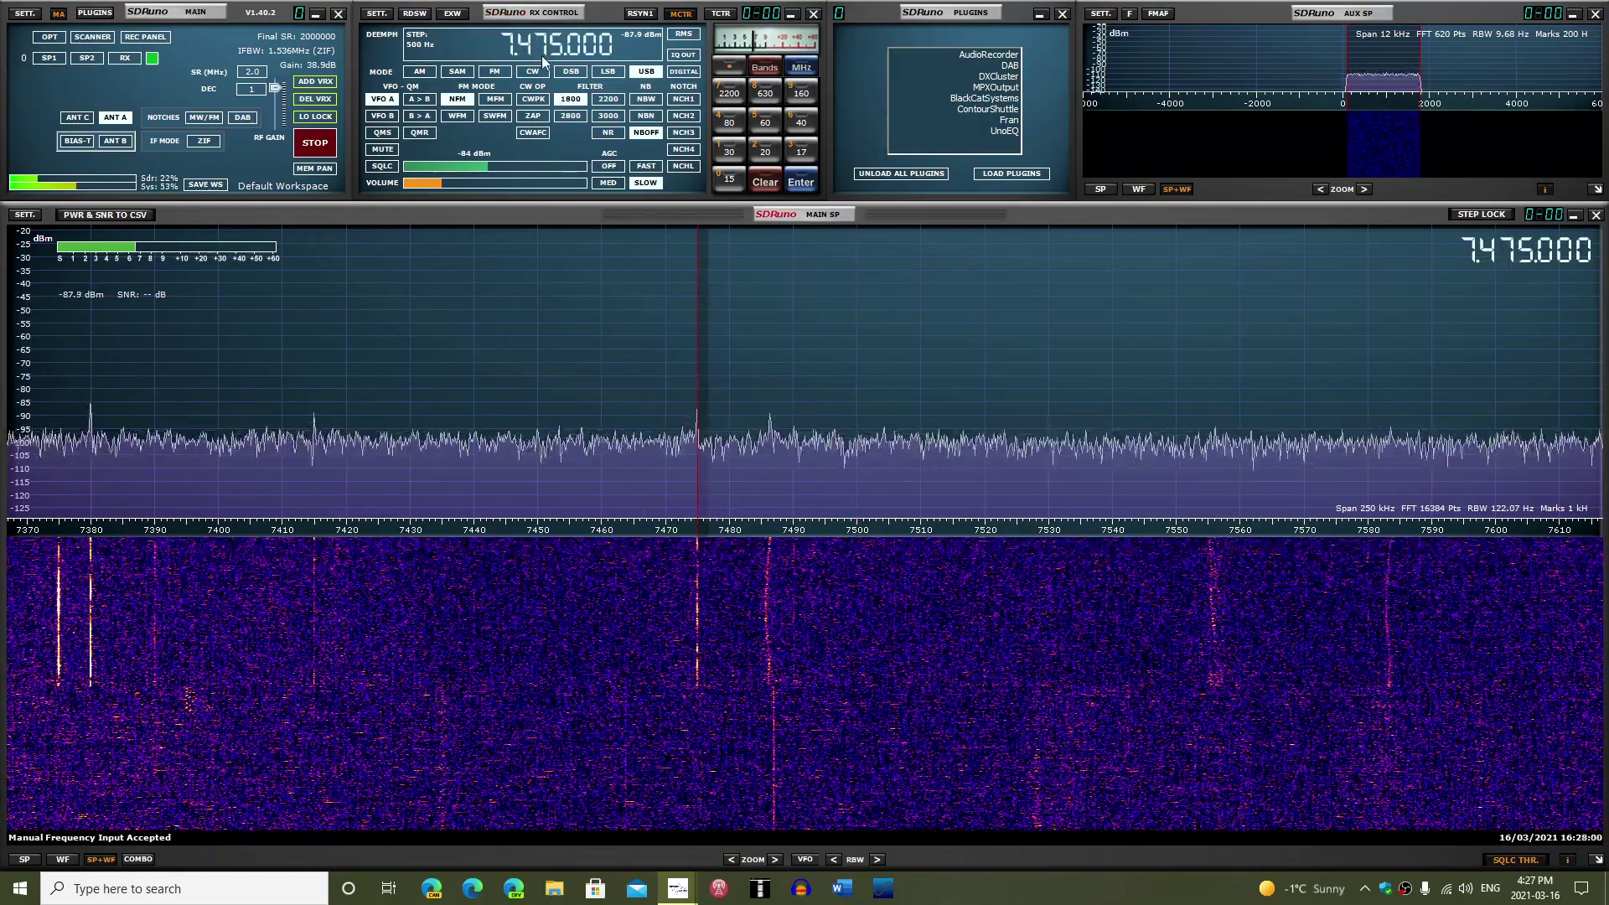
pyautogui.write('10.00')
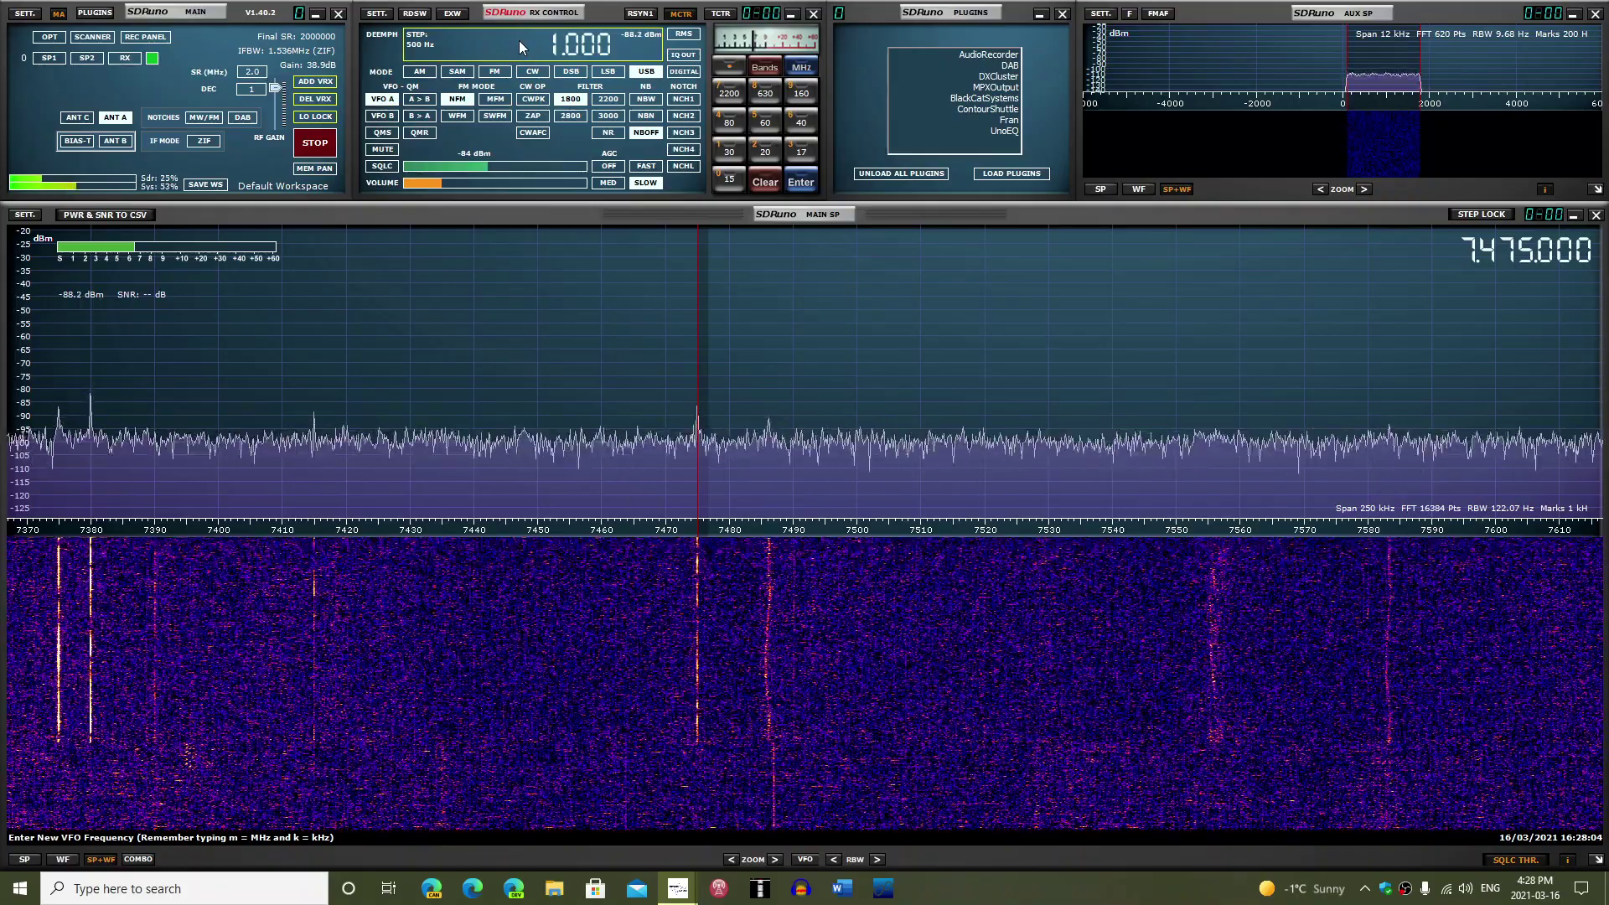
pyautogui.write('0.')
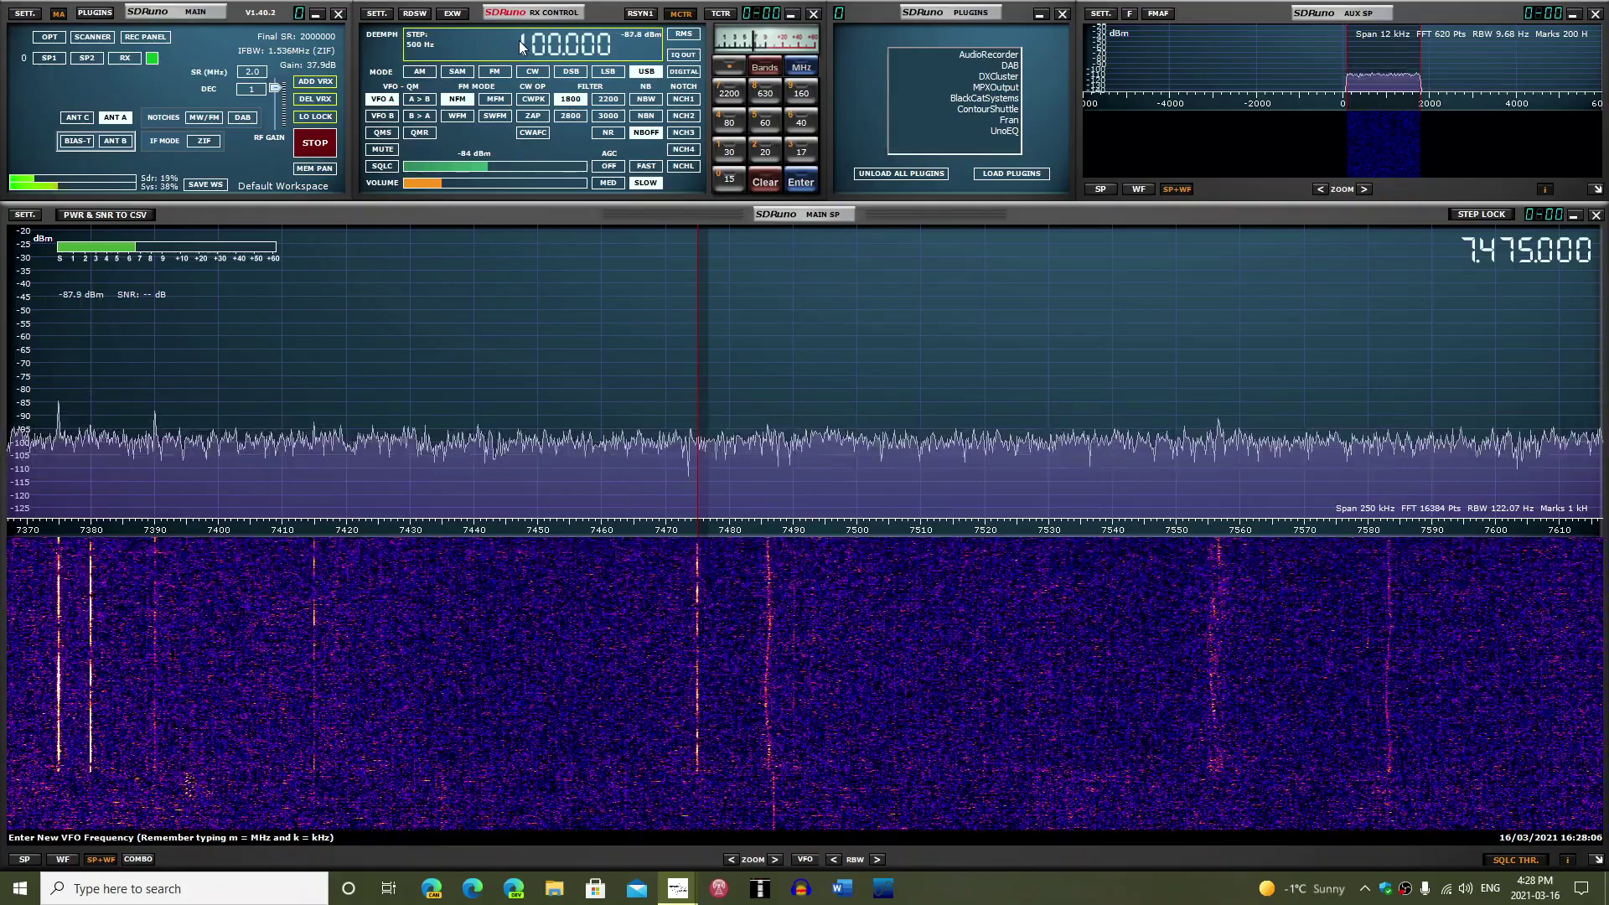
pyautogui.write('000')
# Step: Enter 10 MHz, tune to the 10051 kHz signal in USB, and nudge the volume up
pyautogui.press('Return')
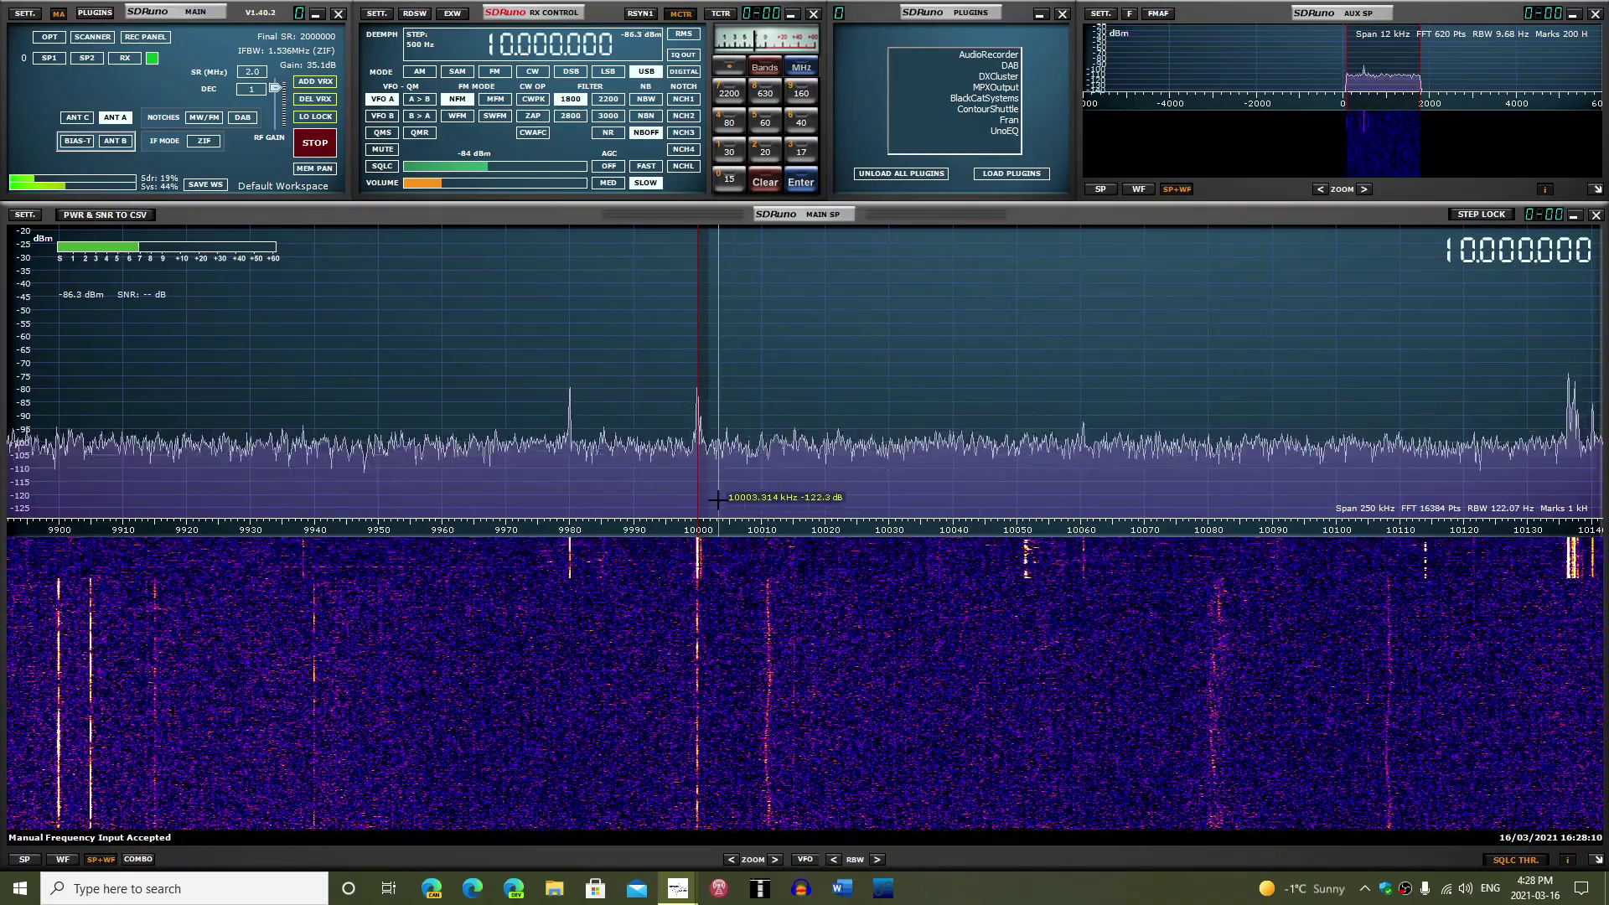
pyautogui.click(421, 73)
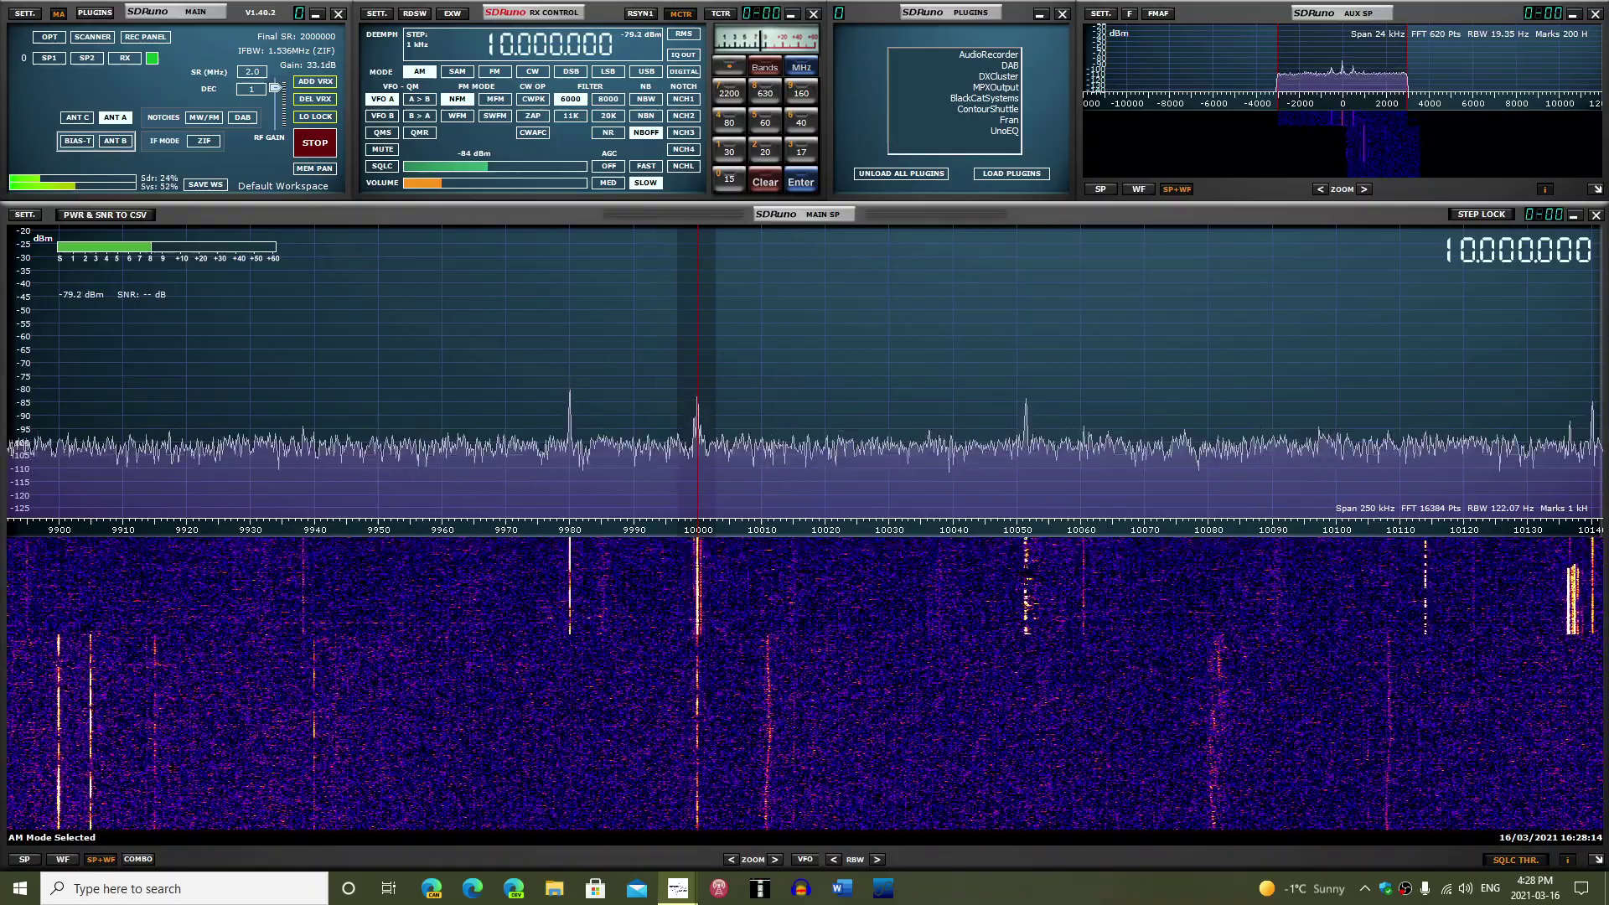
pyautogui.click(1022, 419)
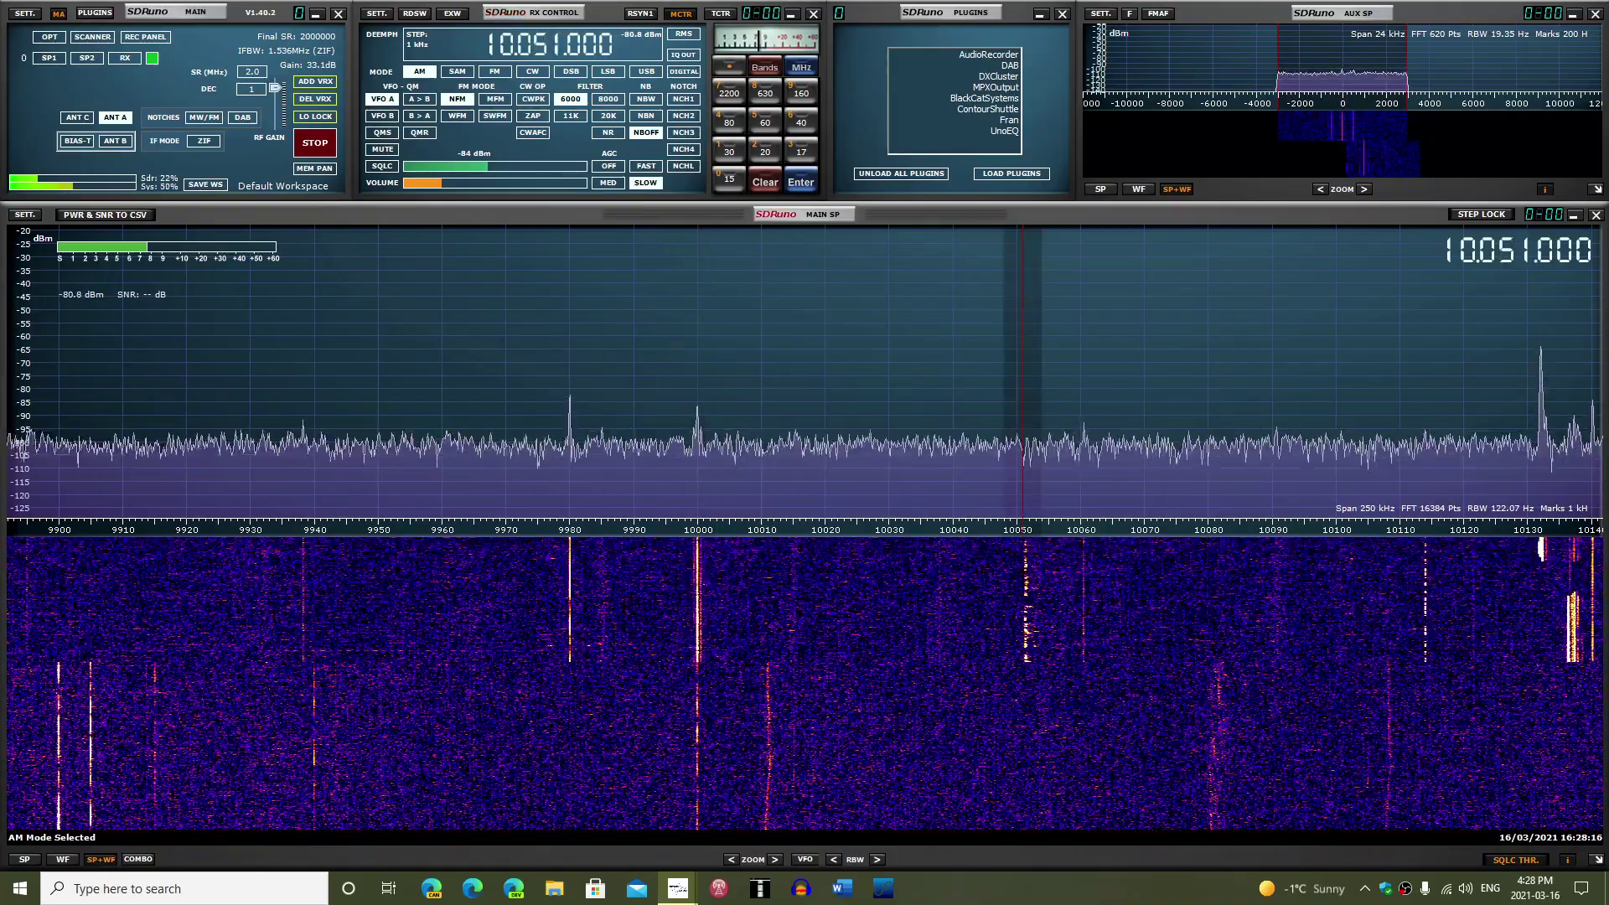
pyautogui.click(645, 70)
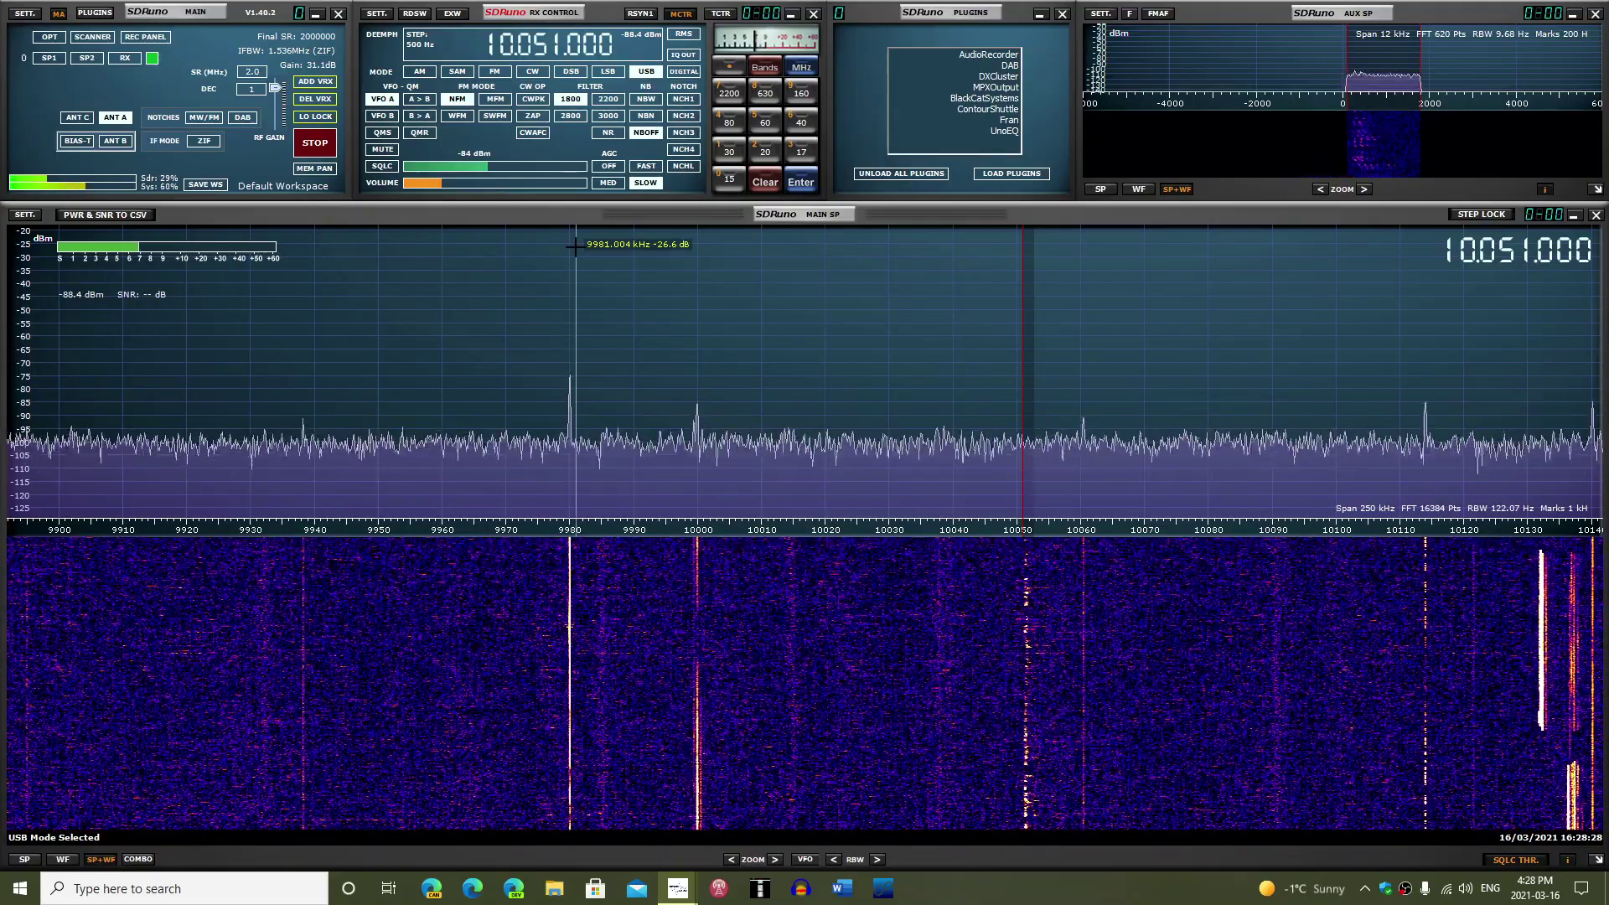
pyautogui.click(444, 182)
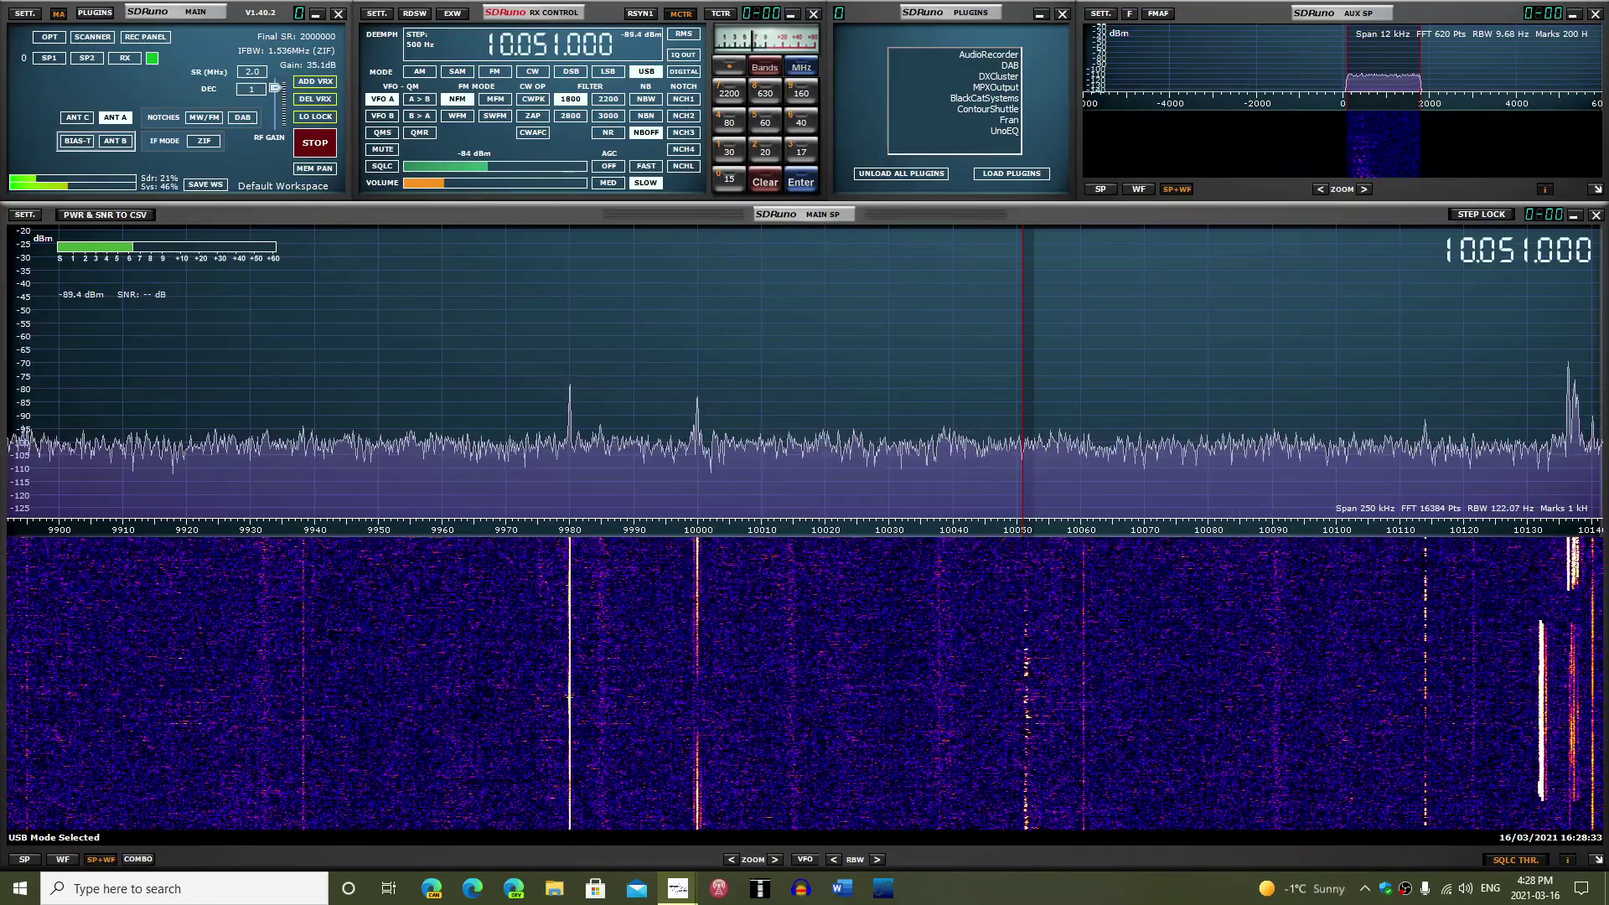
# Step: Retune to 10113.5 kHz, raise the volume further, and begin a new frequency entry
pyautogui.click(1422, 377)
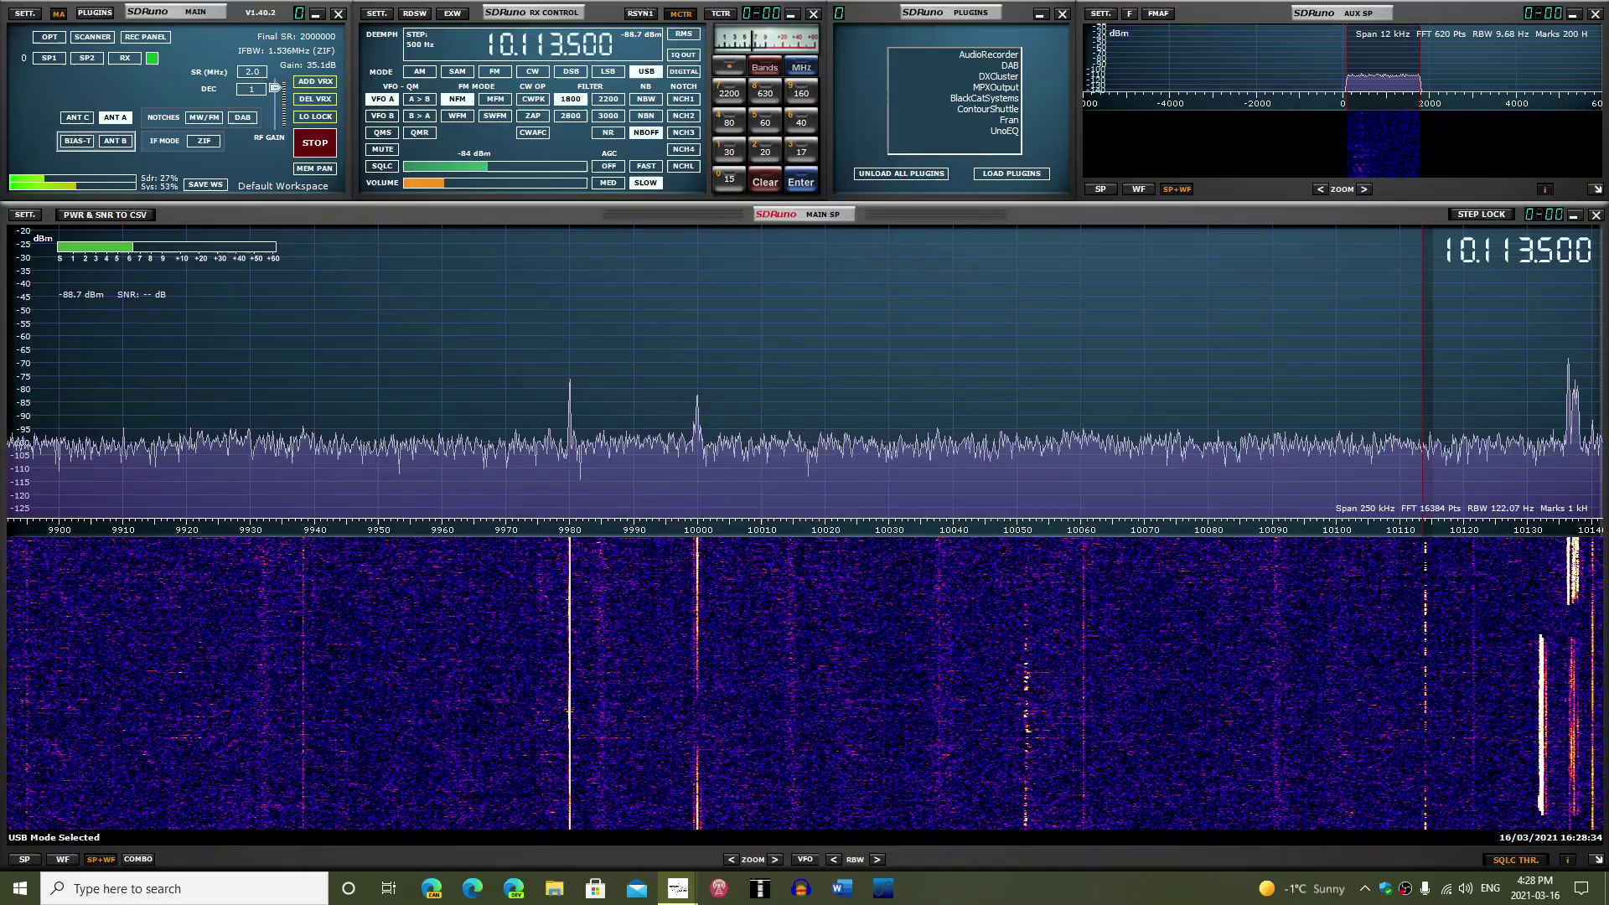
pyautogui.click(772, 184)
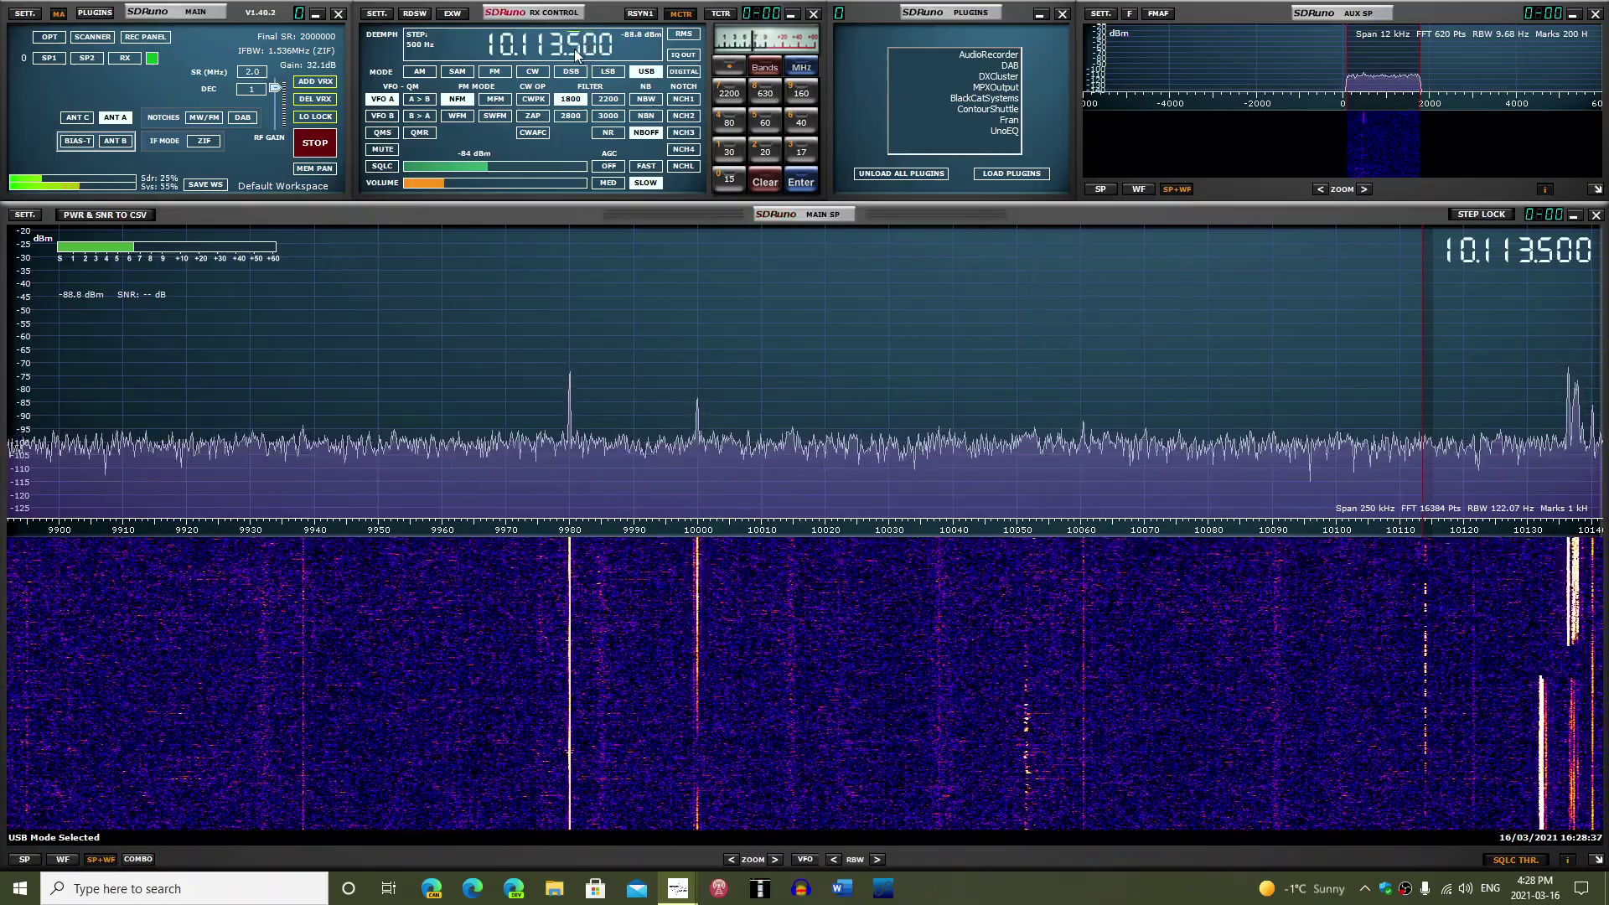
pyautogui.click(457, 184)
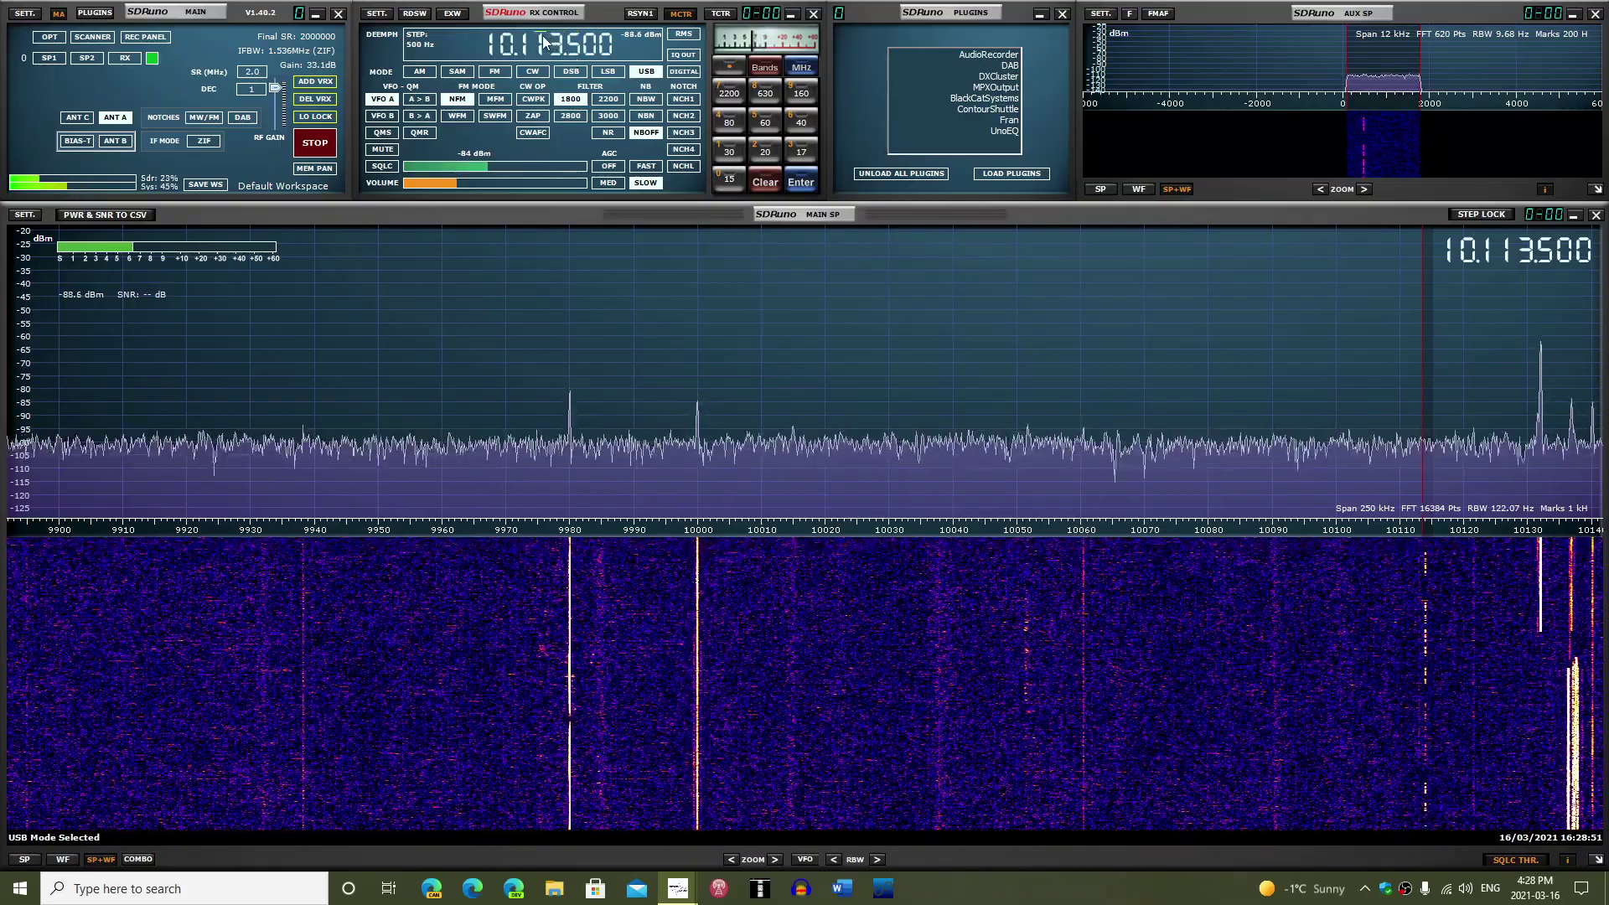
pyautogui.write('1000')
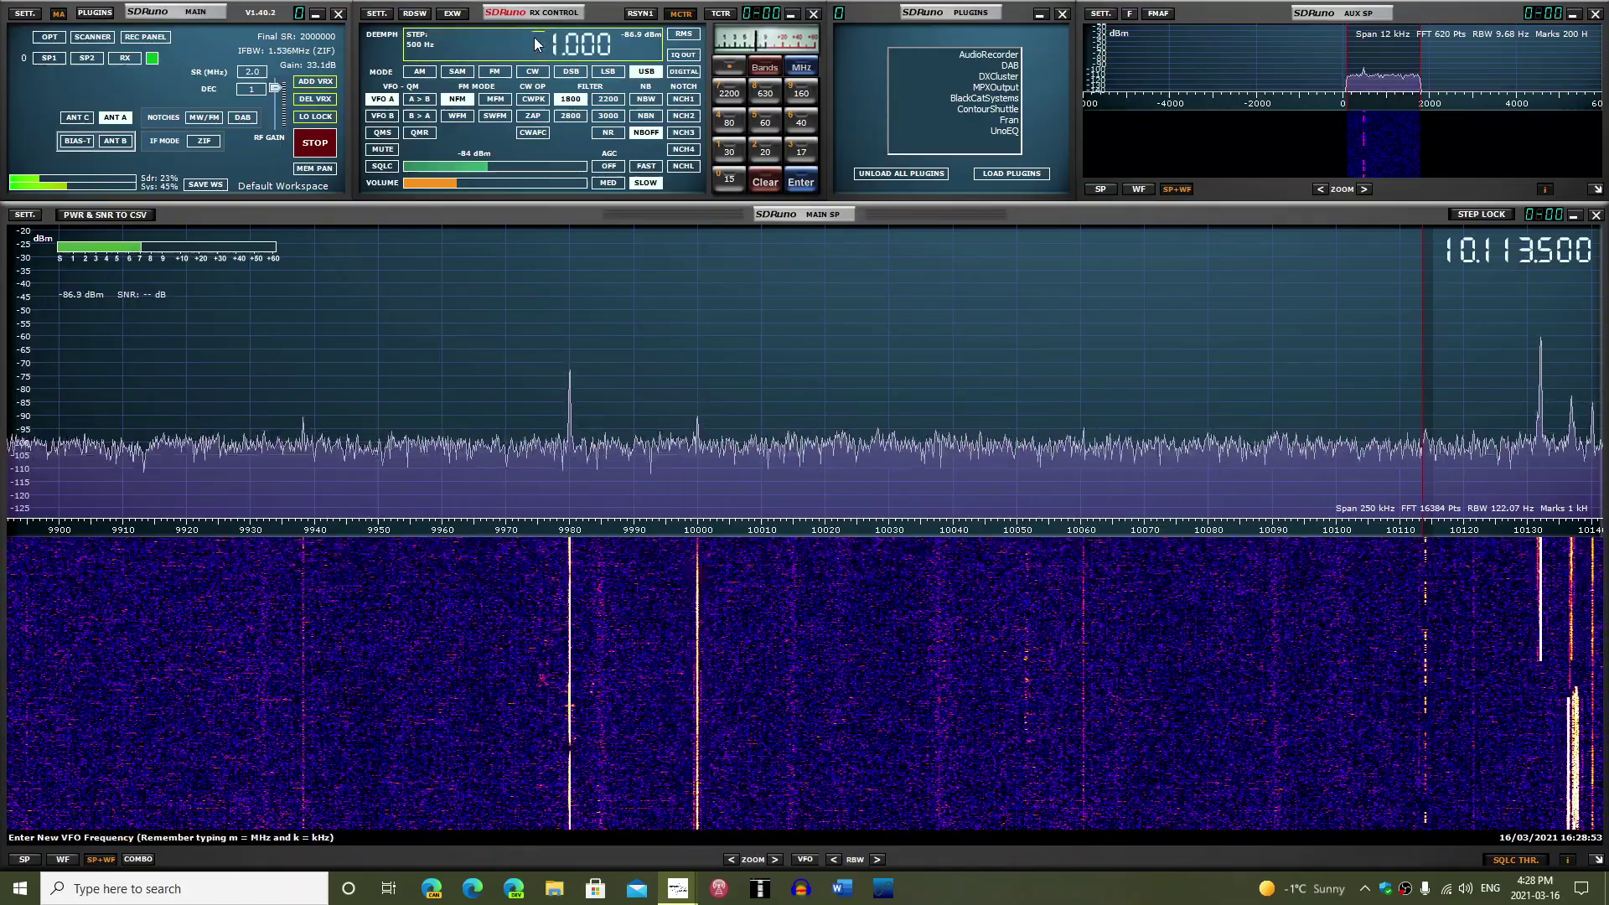
# Step: Set a 4 MHz sample rate, zoom to a 2000 kHz span, and pan to 8.9–10.8 MHz
pyautogui.click(253, 71)
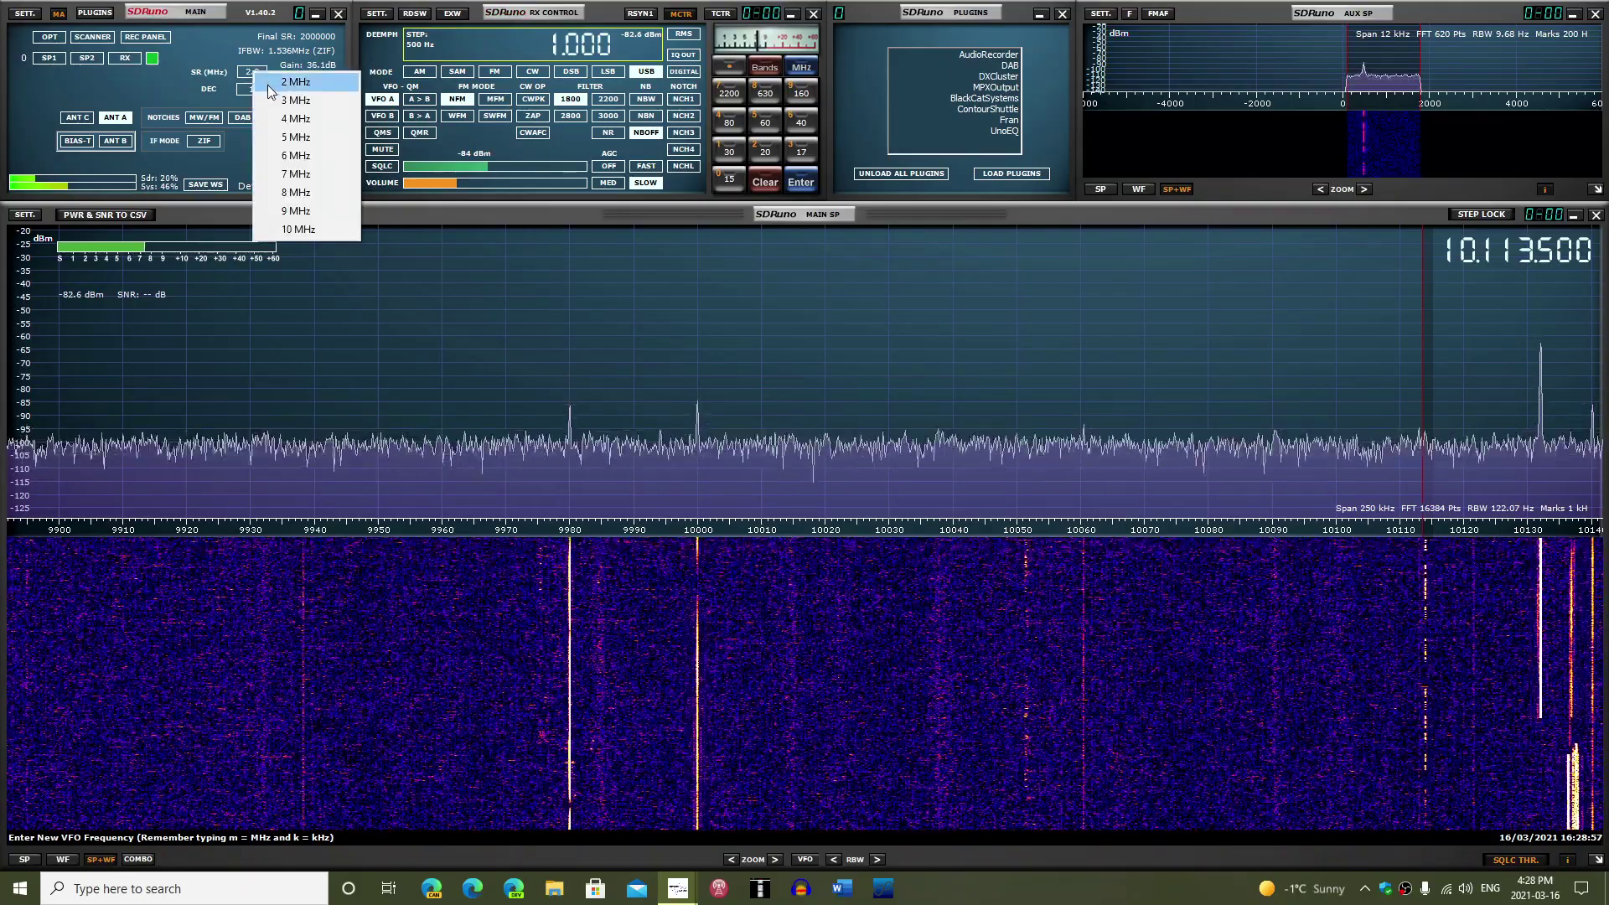
pyautogui.click(289, 117)
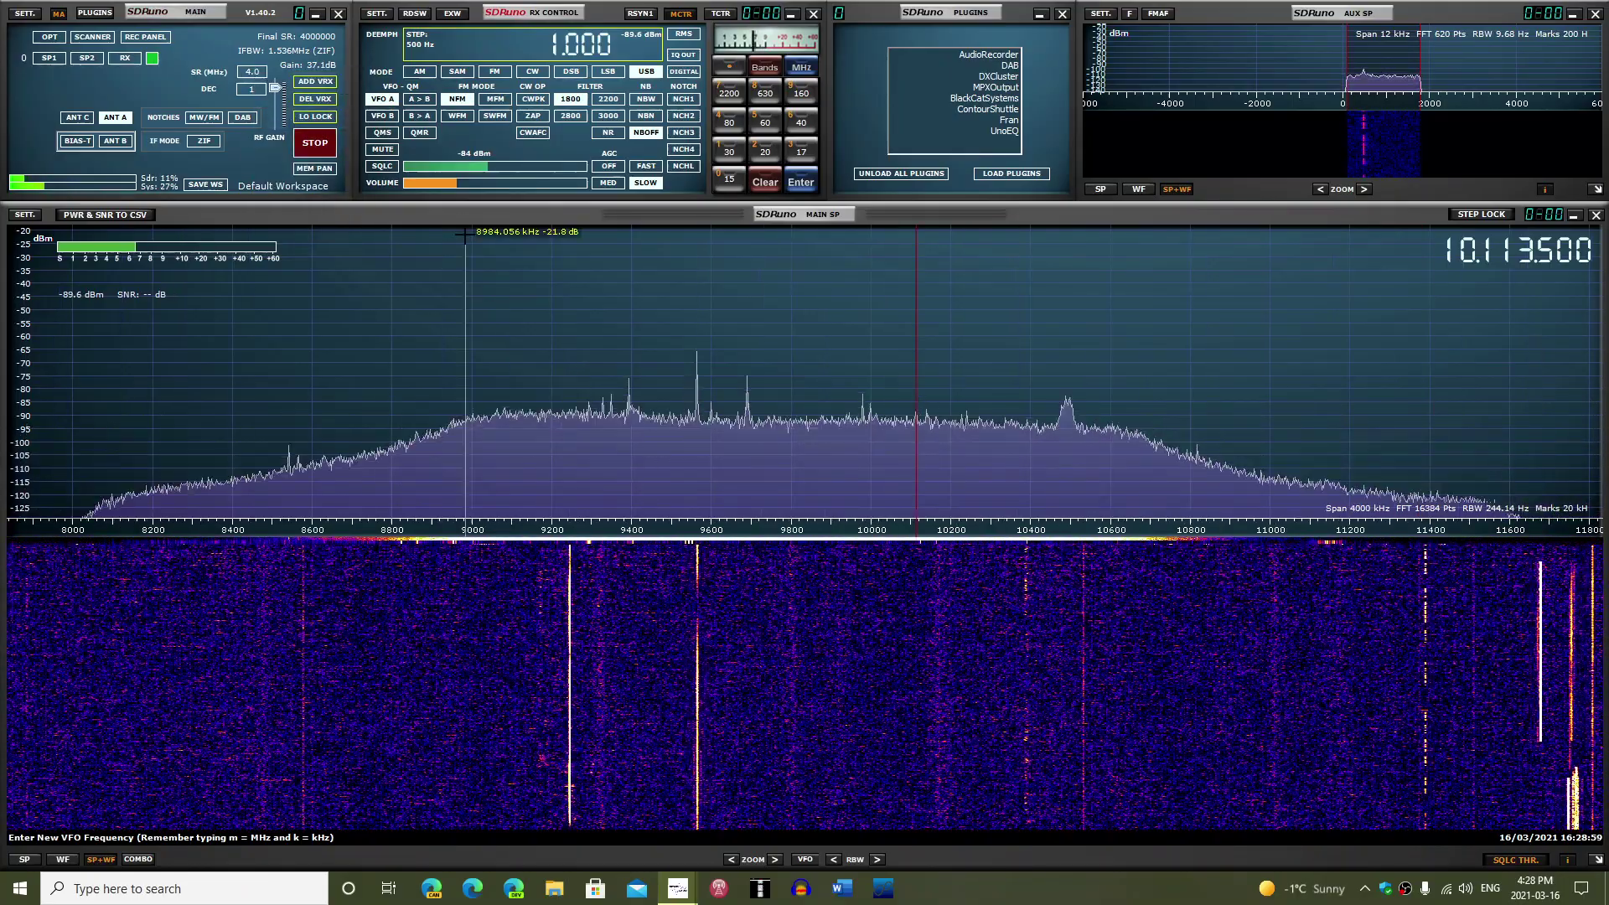
pyautogui.click(774, 859)
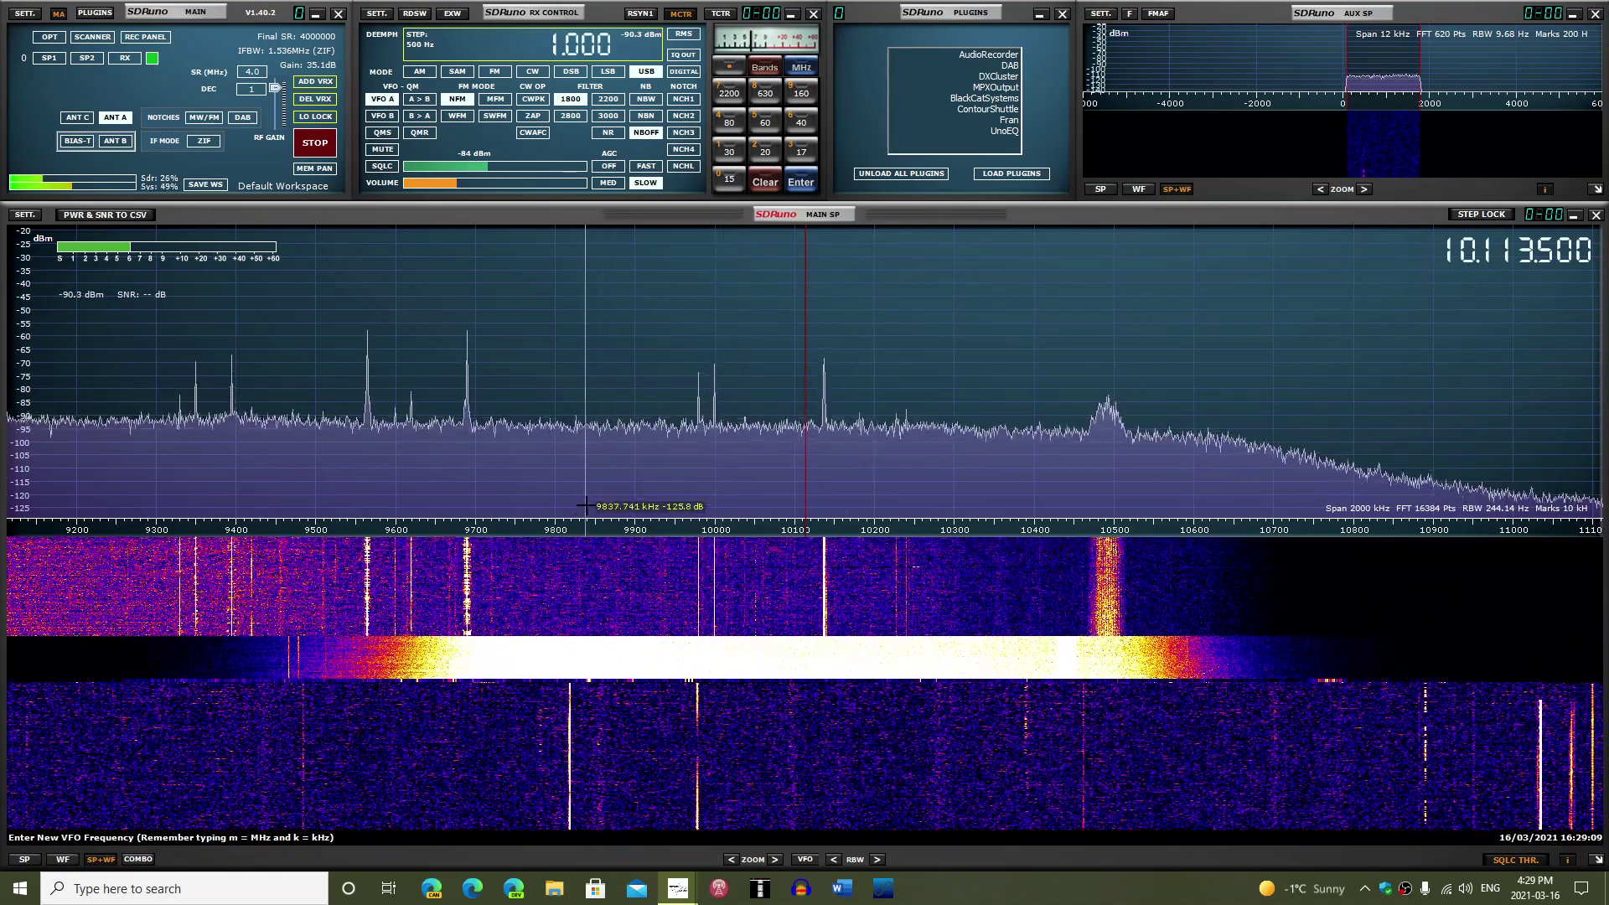
pyautogui.moveTo(594, 522); pyautogui.dragTo(839, 522)
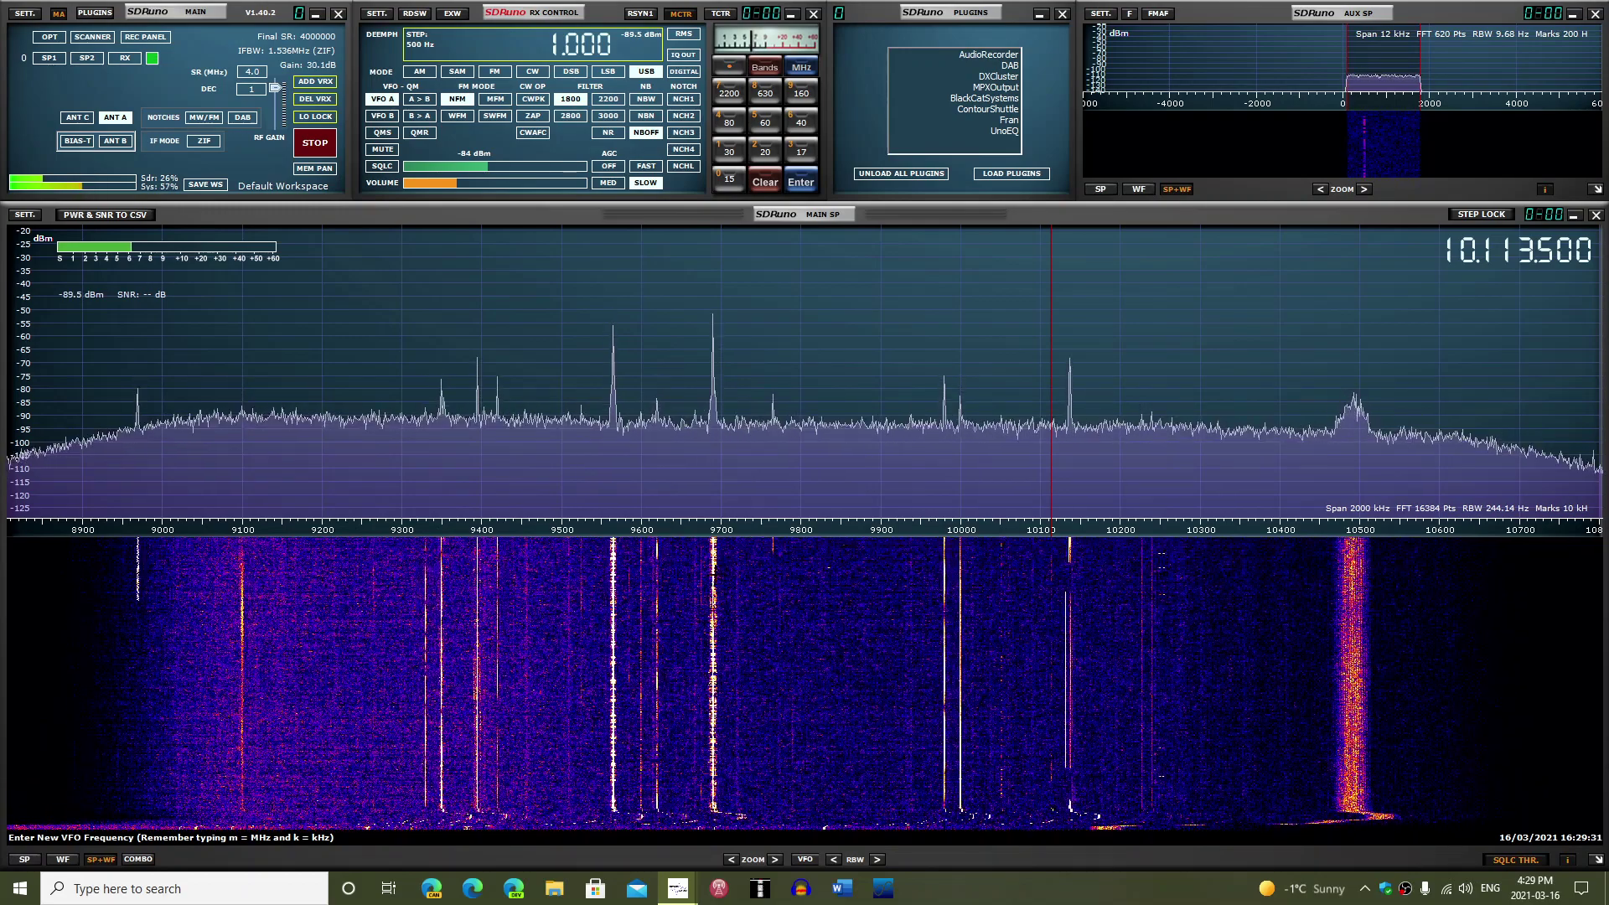
# Step: Switch to AM and tune the stations at 9690.5, 9566, 9397, then 9423 kHz
pyautogui.click(713, 670)
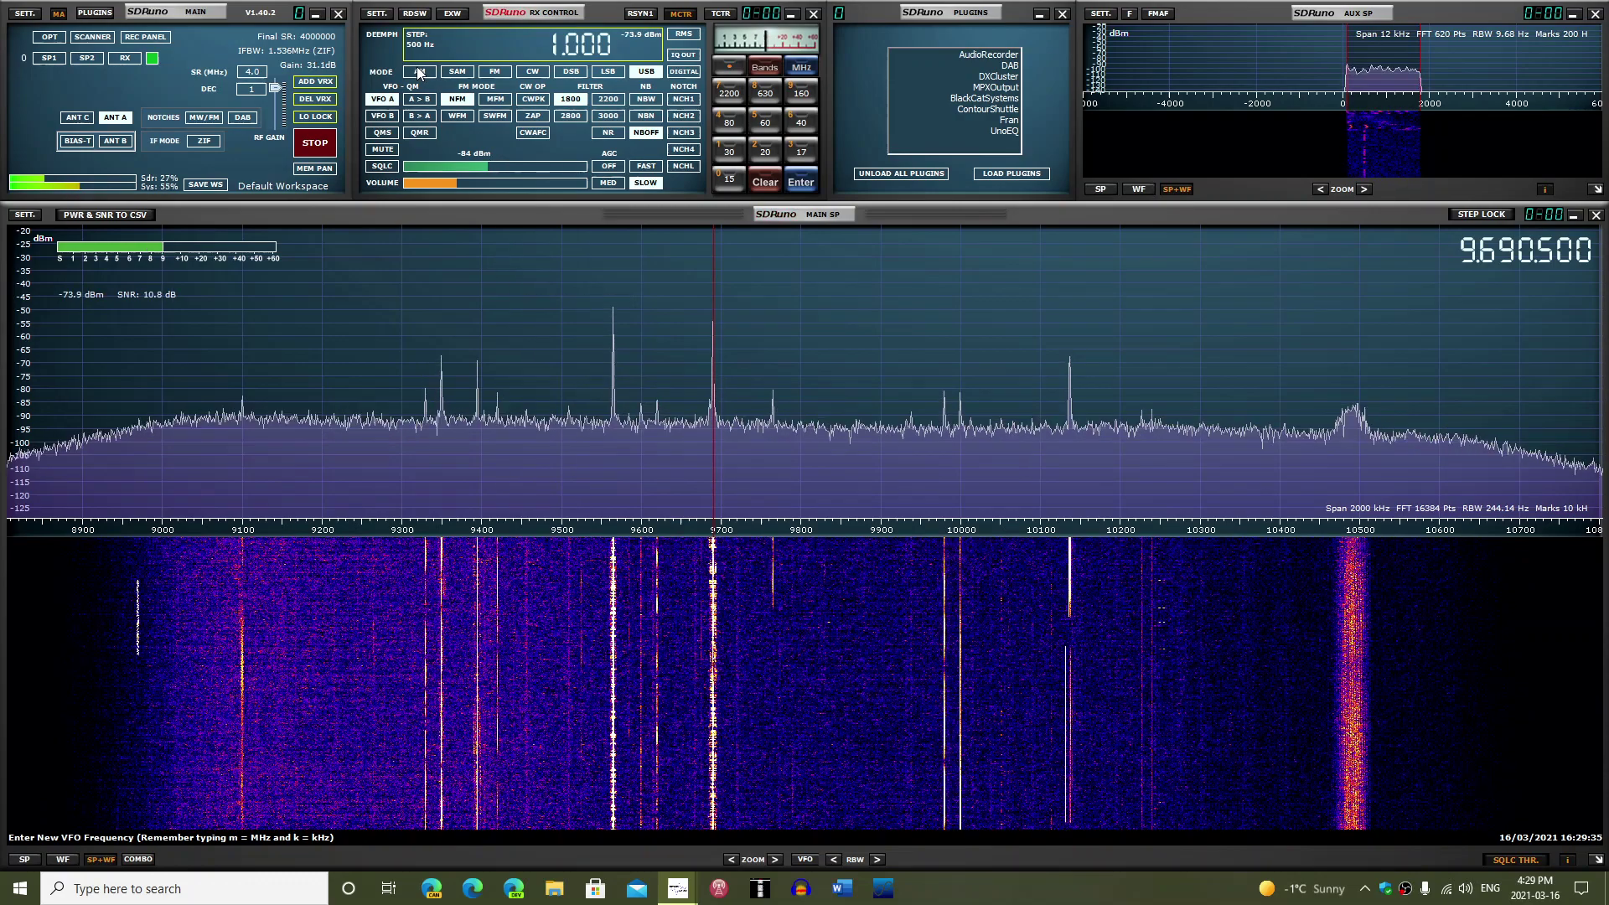
pyautogui.click(419, 71)
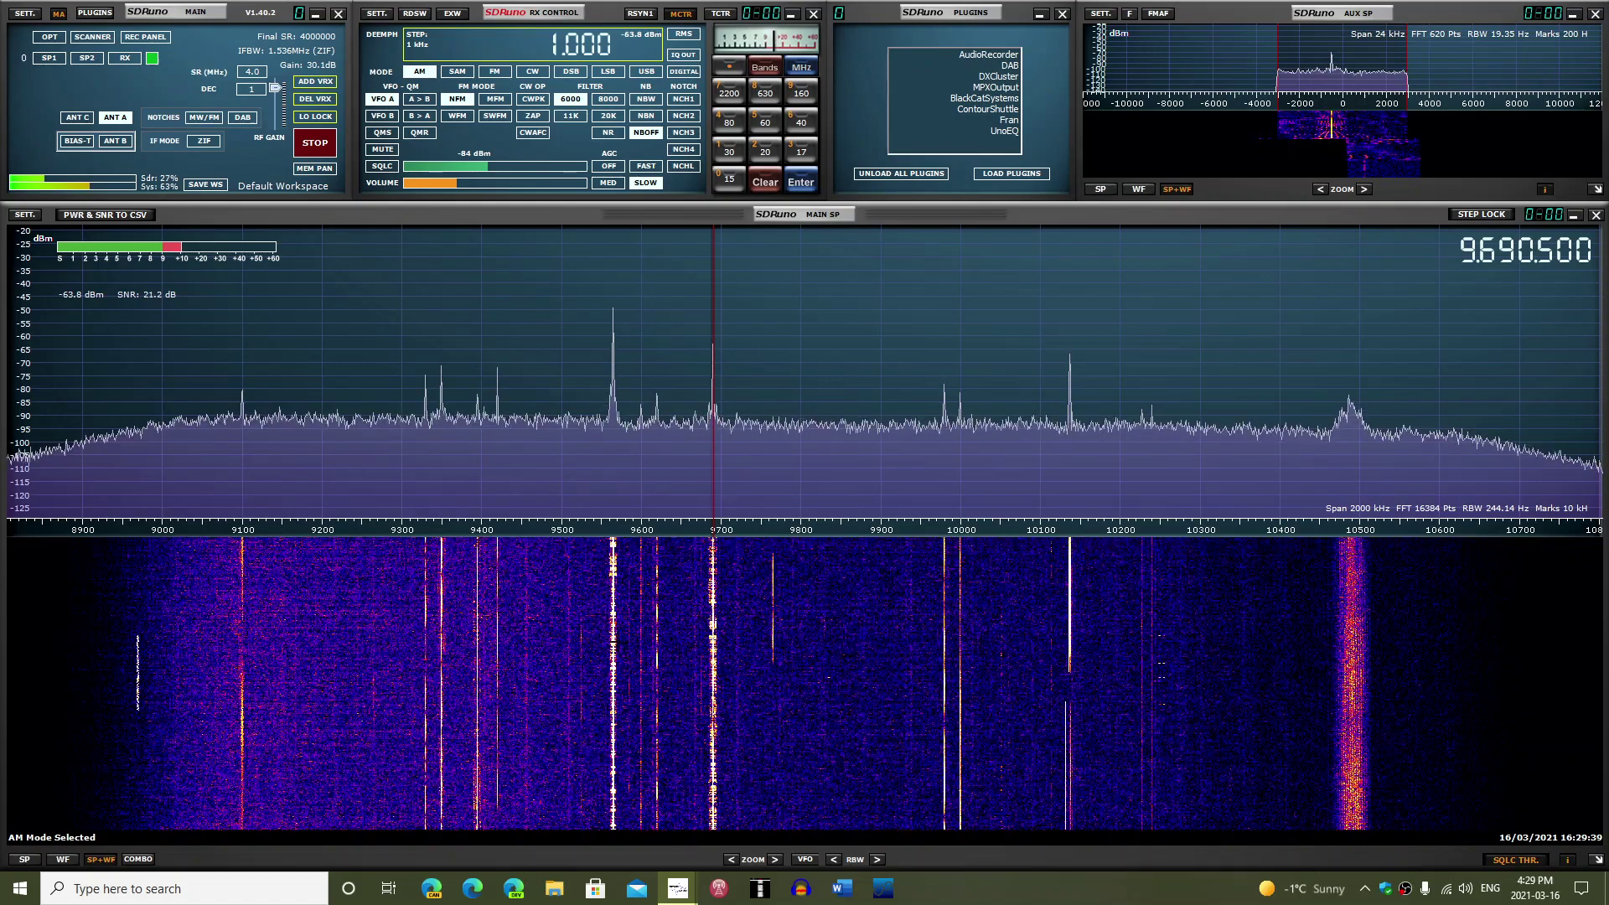
pyautogui.click(613, 642)
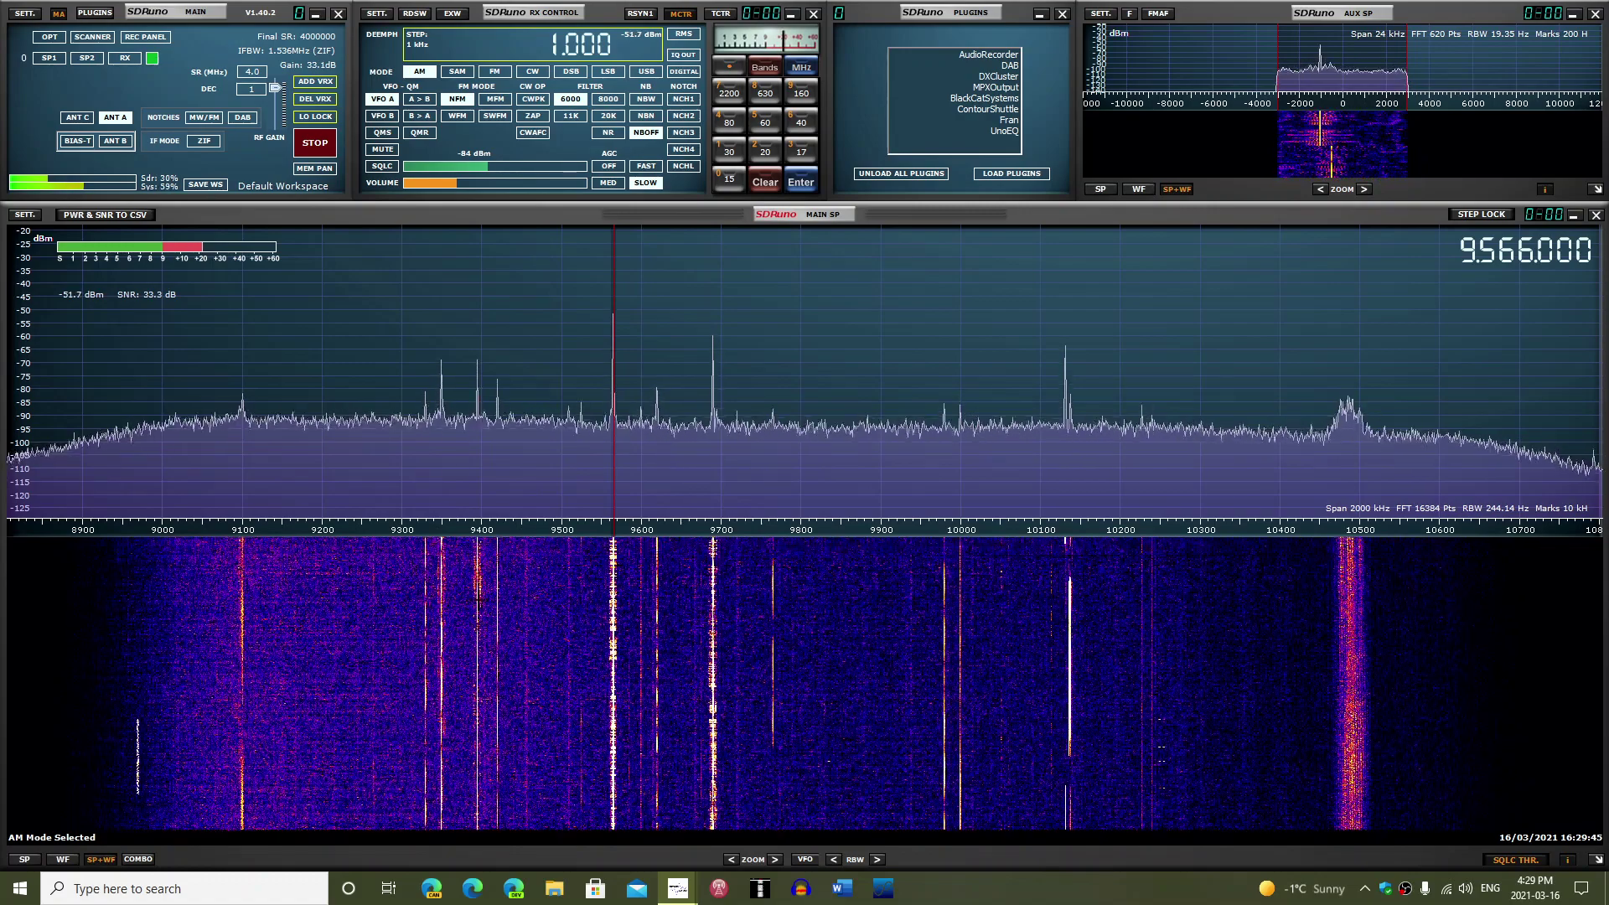
pyautogui.click(479, 600)
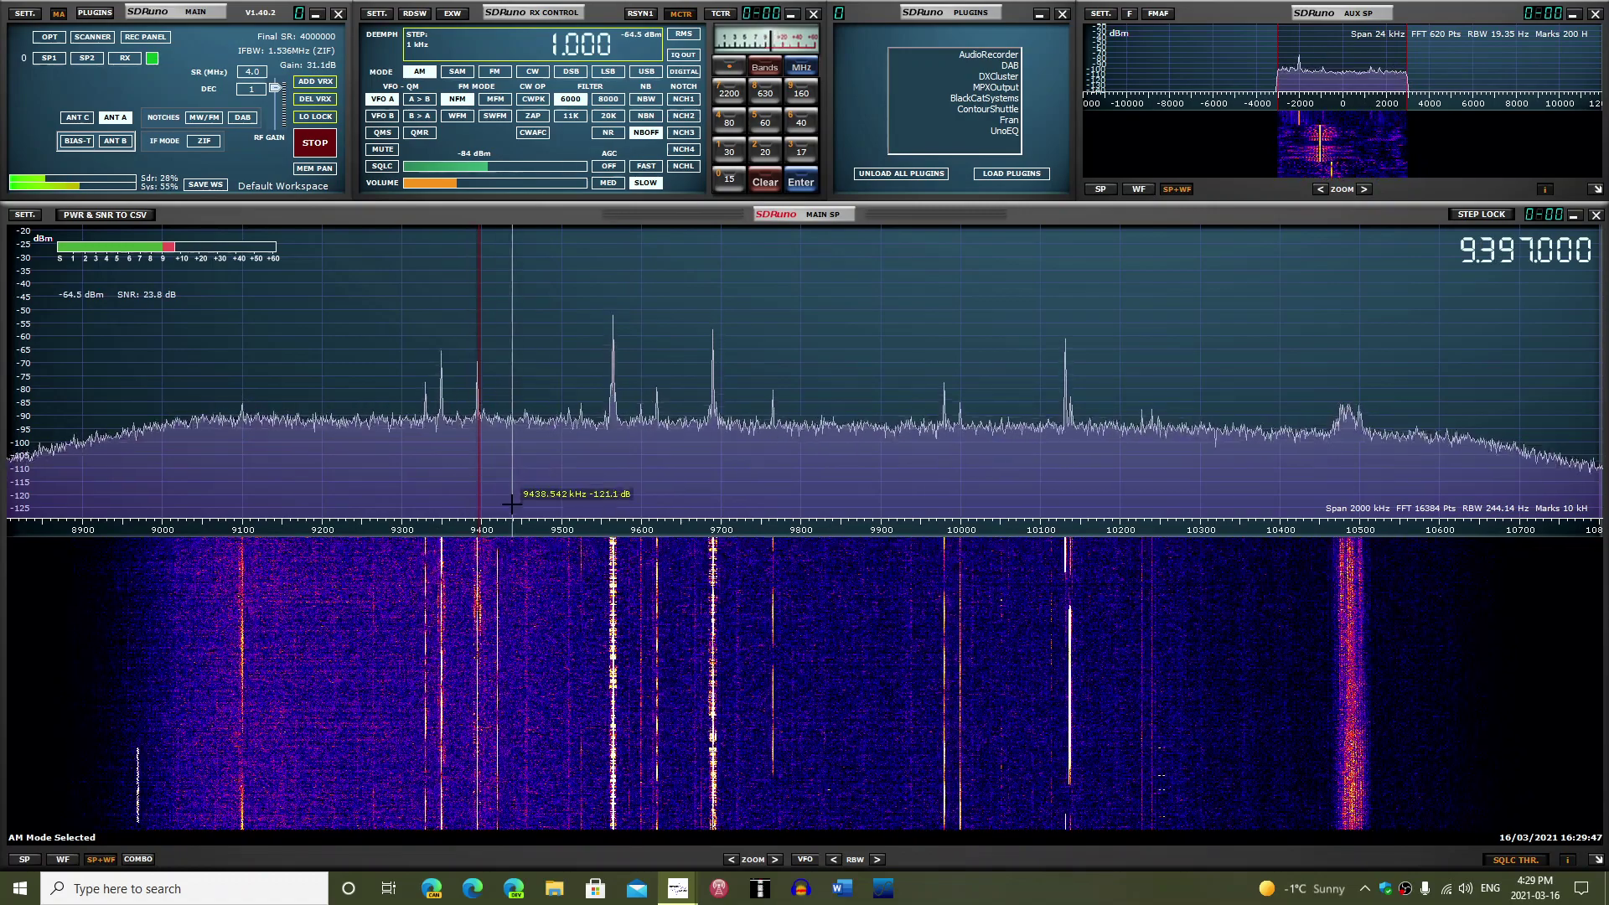
pyautogui.click(500, 442)
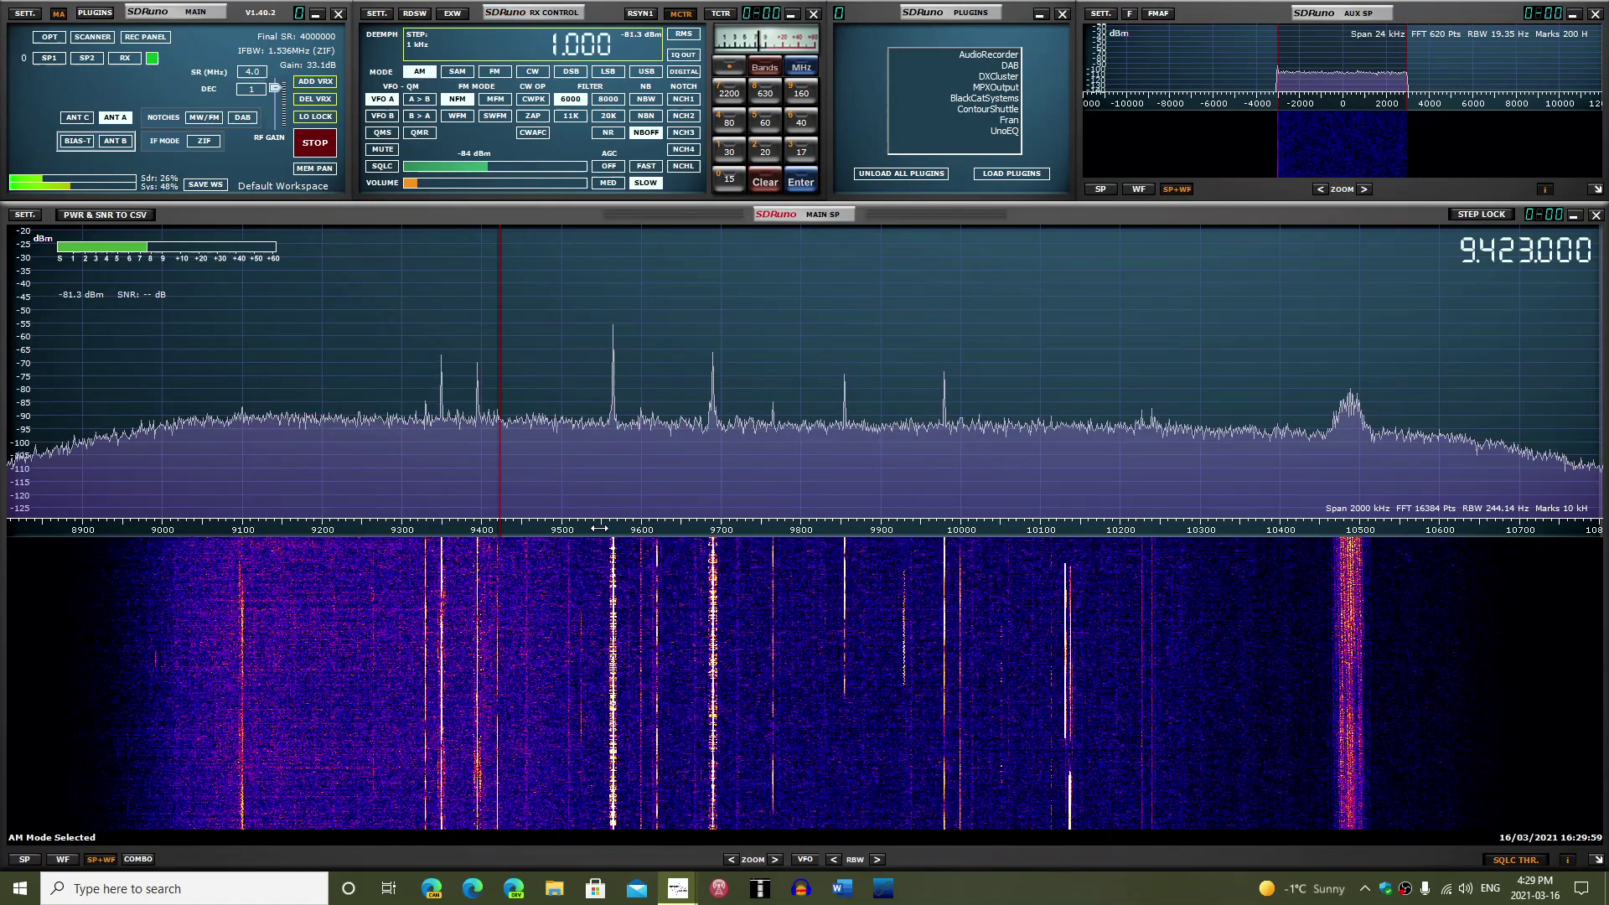
# Step: Zoom the spectrum in to a 1000 kHz span around 8950–9900 kHz
pyautogui.click(776, 862)
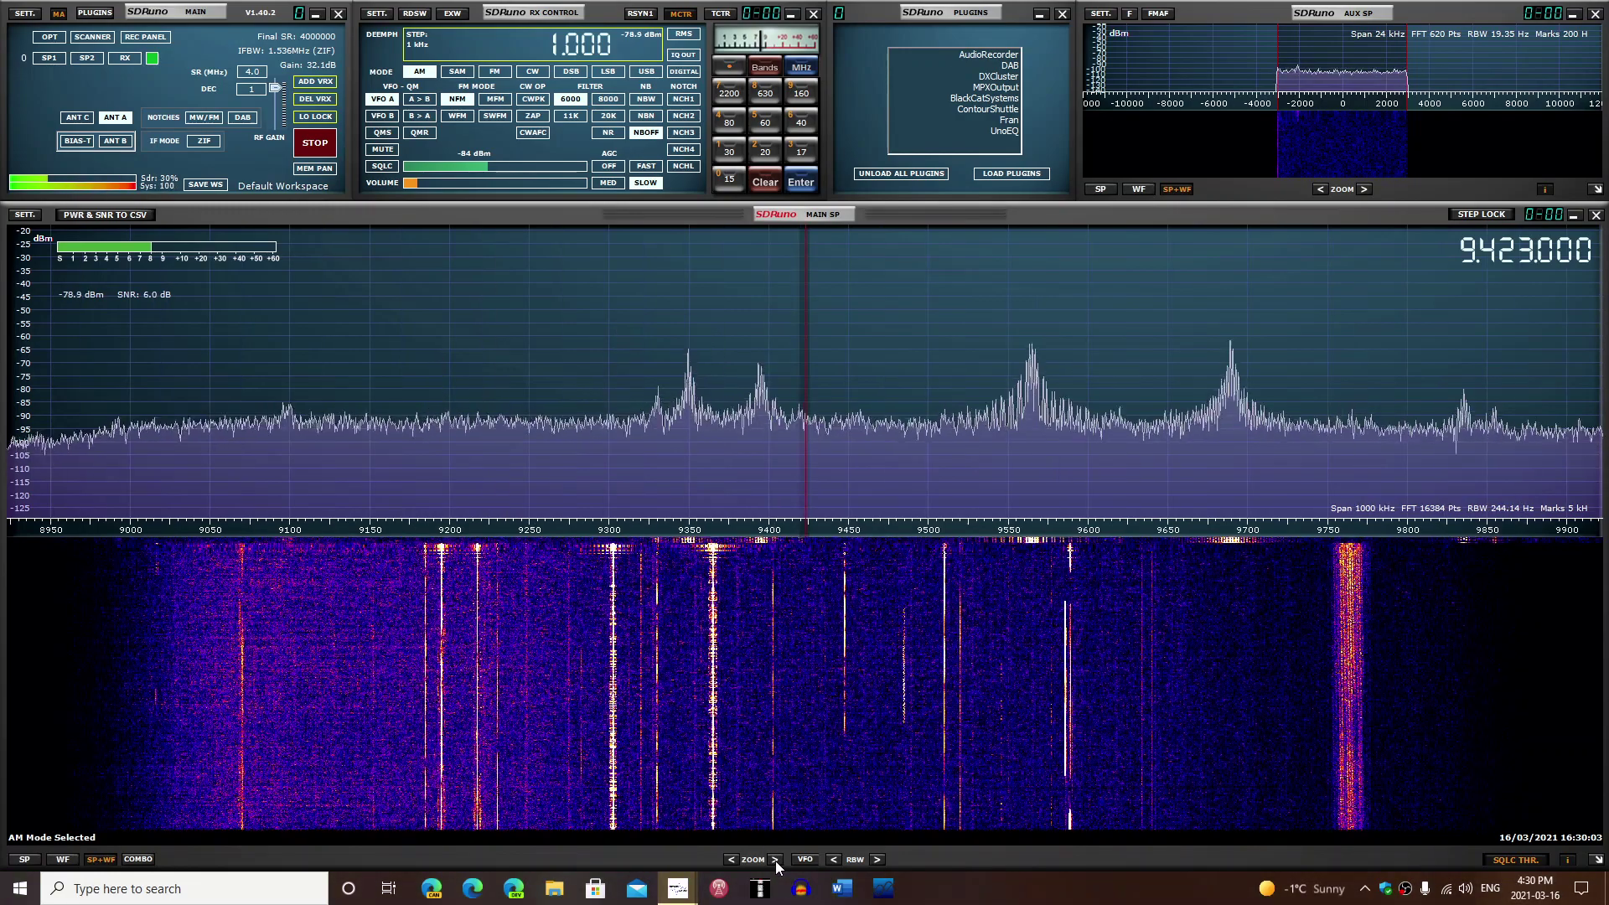